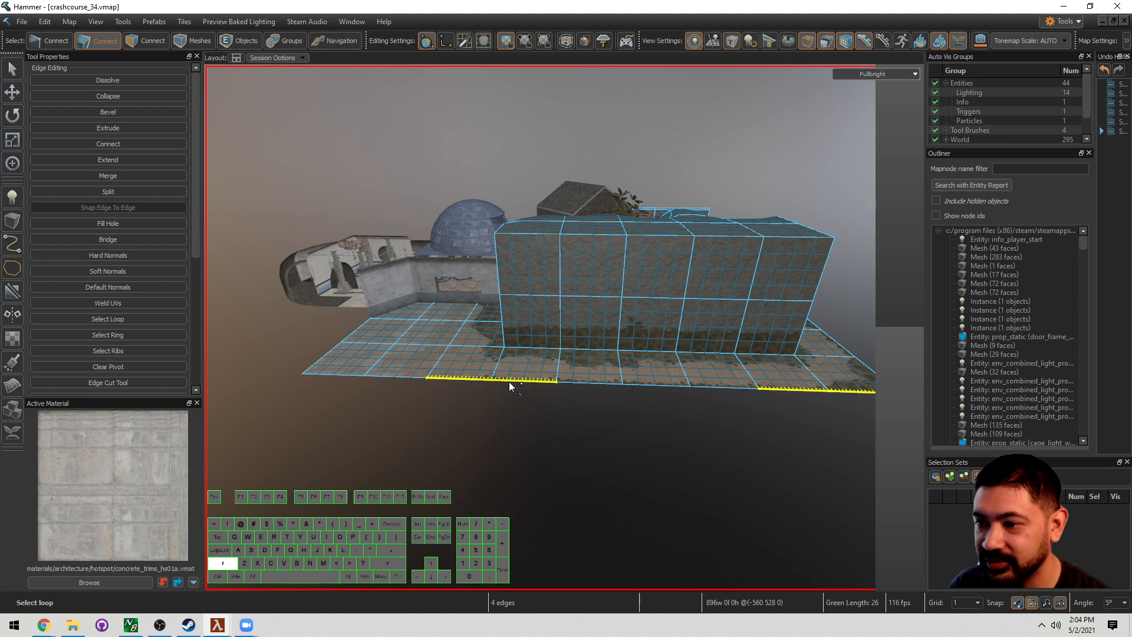
# Select the full run of outer floor edges along the wall's base and extend them outward into another row of floor faces
pyautogui.keyDown('shift'); pyautogui.click(593, 383); pyautogui.keyUp('shift')
pyautogui.keyDown('shift'); pyautogui.click(655, 385); pyautogui.keyUp('shift')
pyautogui.keyDown('shift'); pyautogui.click(731, 388); pyautogui.keyUp('shift')
pyautogui.press('w')
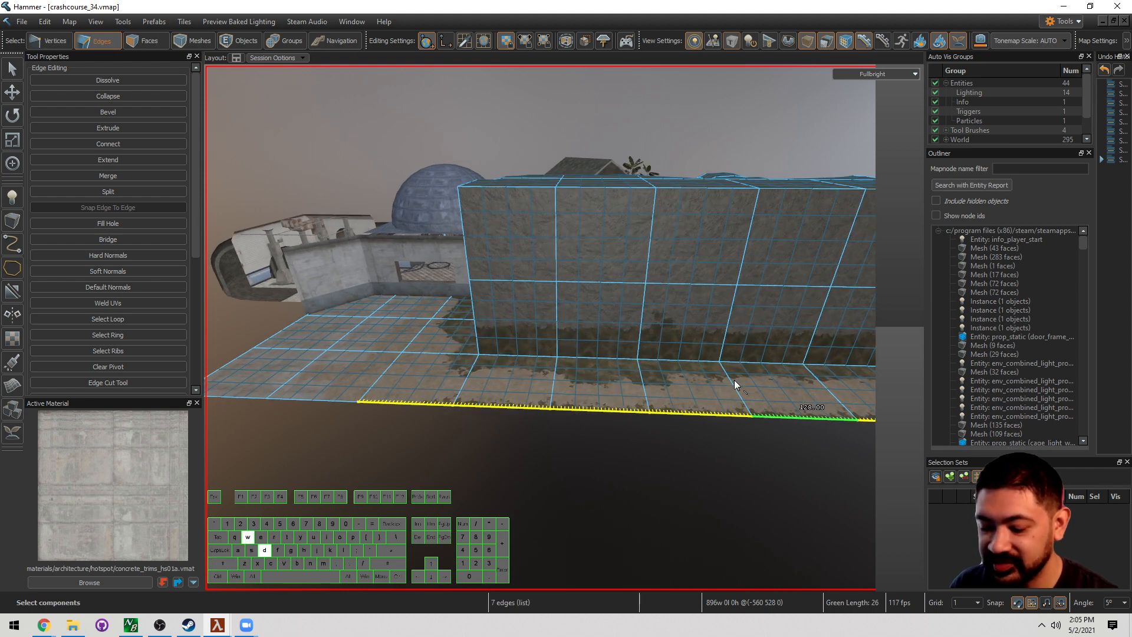
pyautogui.press(']')
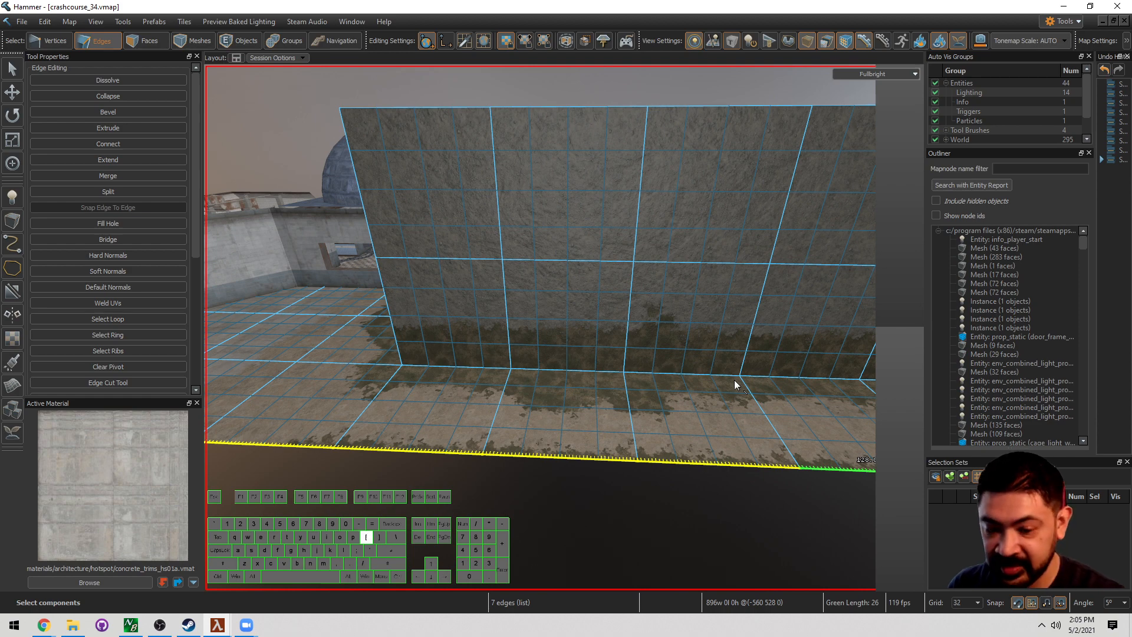
pyautogui.keyDown('alt'); pyautogui.moveTo(734, 380); pyautogui.dragTo(639, 385); pyautogui.keyUp('alt')
pyautogui.press('w')
pyautogui.press('w')
# Select one lower face of the wall and set its subdivision to Level 0
pyautogui.press('3')
pyautogui.press('s')
pyautogui.press('d')
pyautogui.press('a')
pyautogui.press('w')
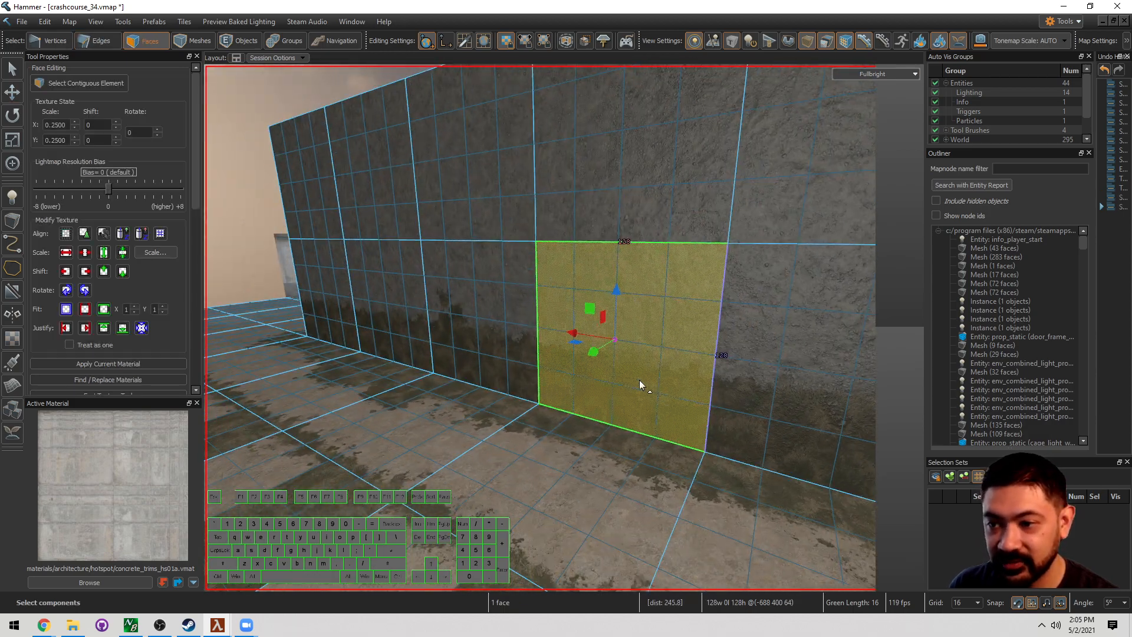
pyautogui.click(639, 381)
pyautogui.press('w')
pyautogui.moveTo(636, 399); pyautogui.dragTo(552, 359, button='right')
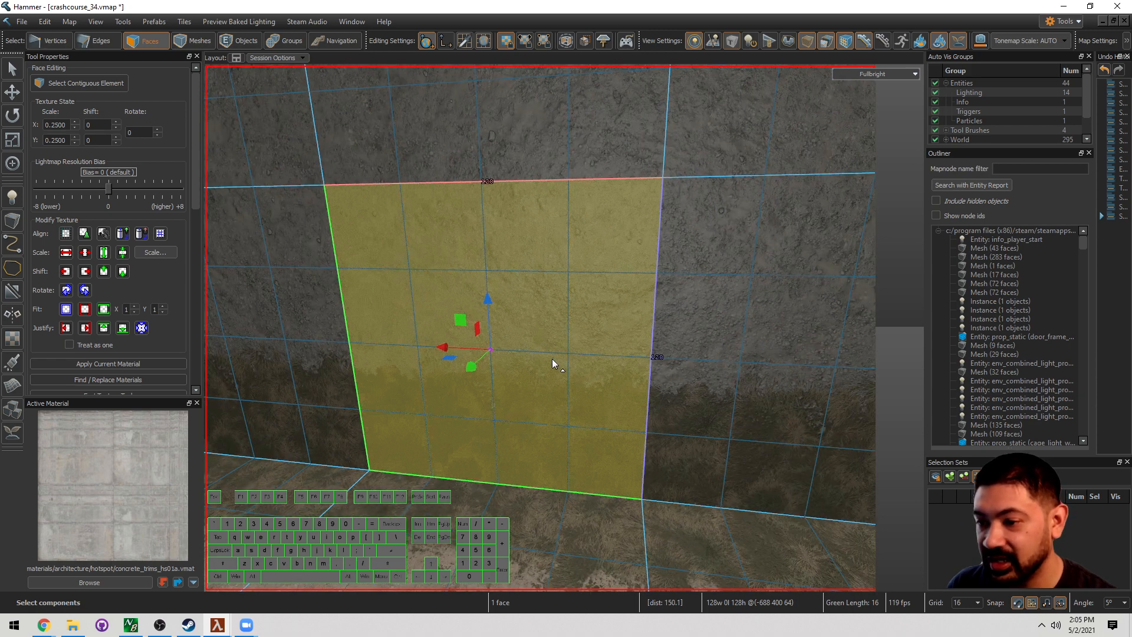
pyautogui.scroll(-10, 198, 334)
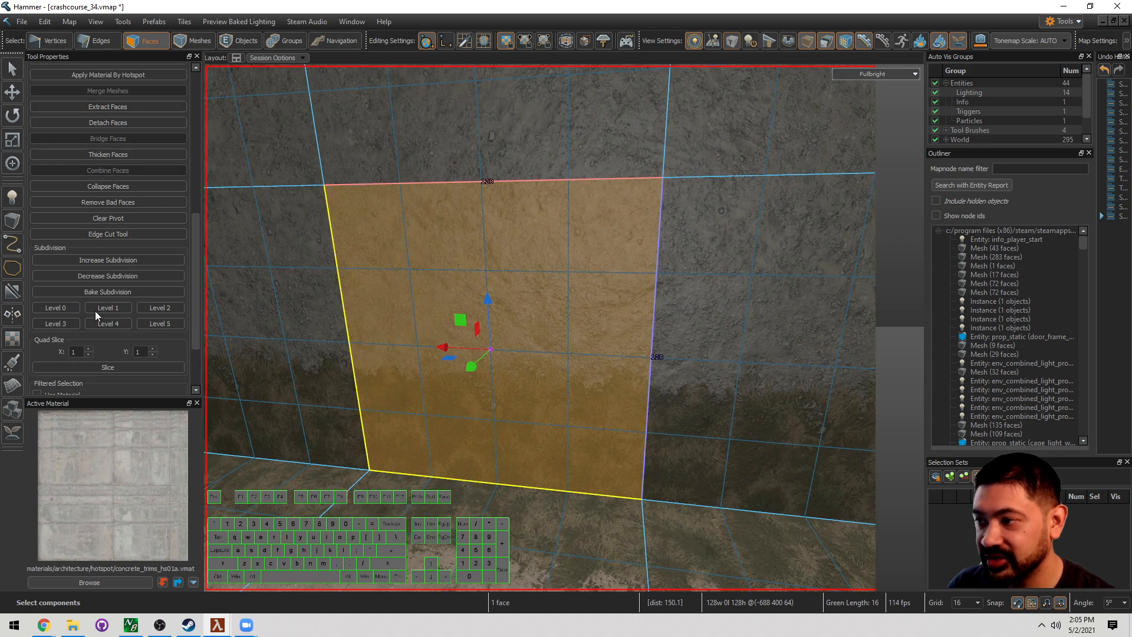
pyautogui.press('s')
pyautogui.moveTo(464, 342); pyautogui.dragTo(604, 304, button='right')
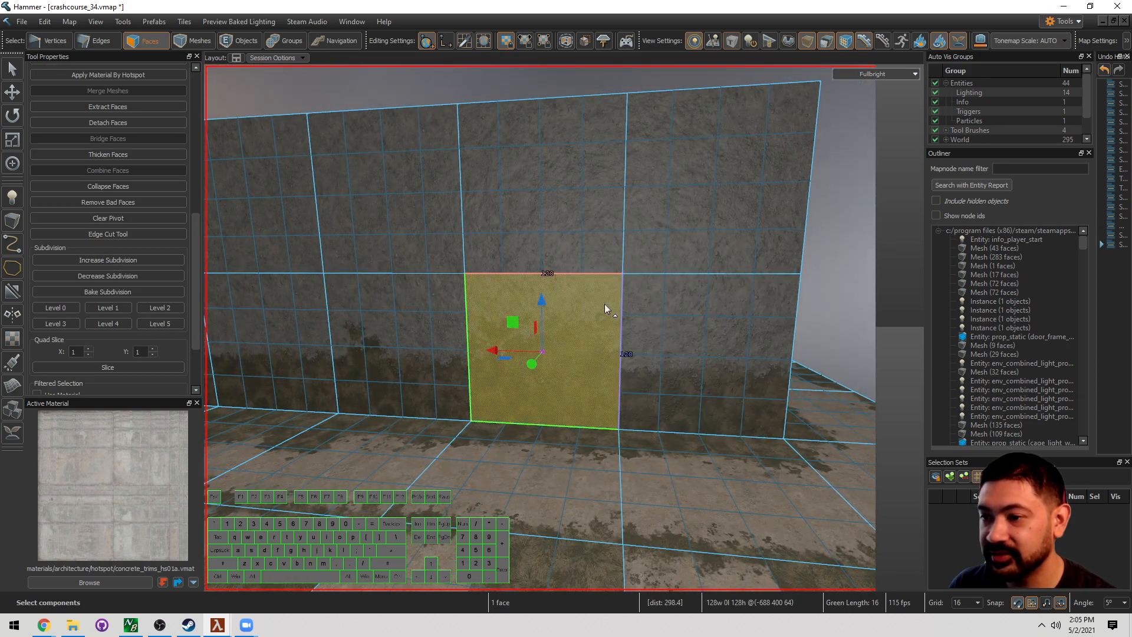
pyautogui.press('w')
pyautogui.moveTo(589, 374); pyautogui.dragTo(619, 356, button='right')
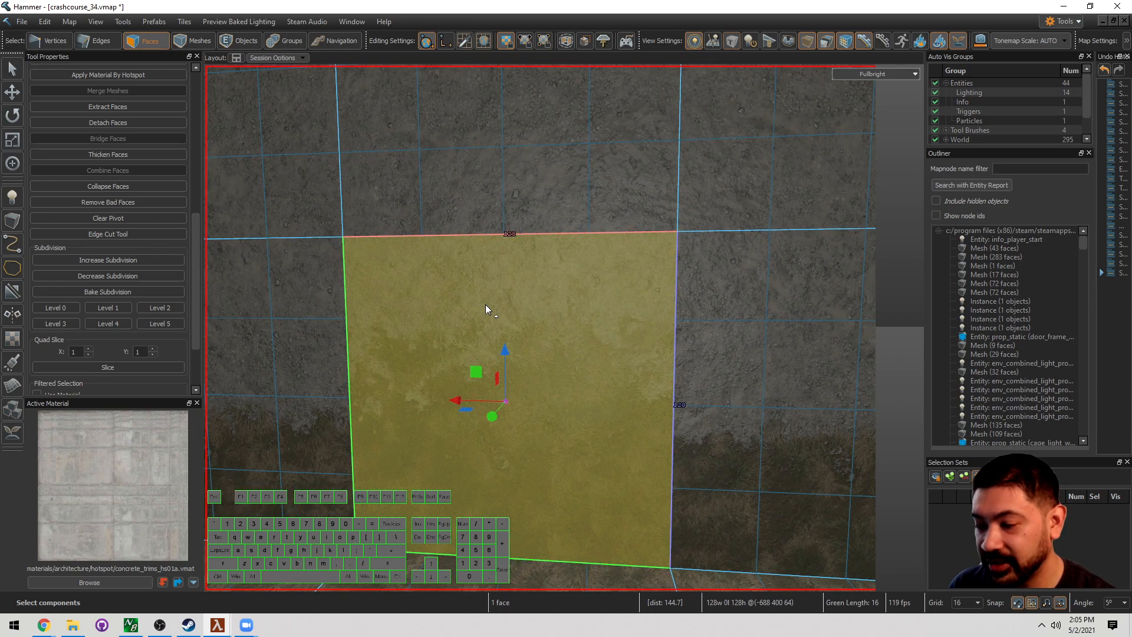
# Give the lower wall face the reflectivity_30 material, extract it, and extrude it 80 units outward into a box
pyautogui.press('s')
pyautogui.moveTo(486, 304); pyautogui.dragTo(537, 331, button='right')
pyautogui.press('w')
pyautogui.press('d')
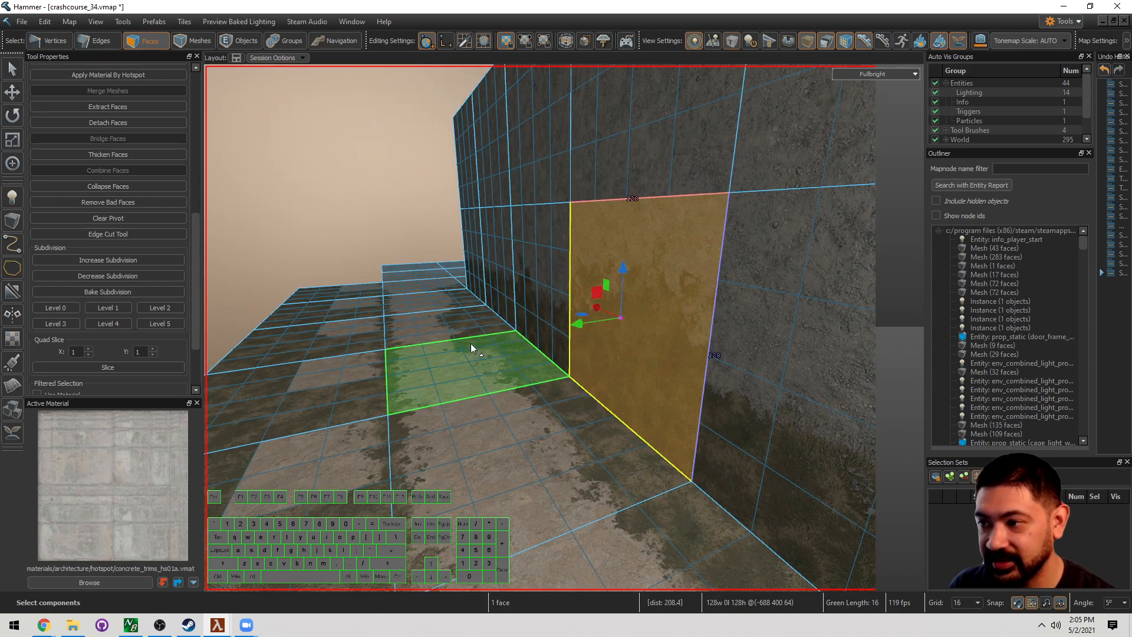
pyautogui.press('s')
pyautogui.moveTo(471, 343); pyautogui.dragTo(585, 301, button='right')
pyautogui.press('w')
pyautogui.press('a')
pyautogui.press('s')
pyautogui.press('w')
pyautogui.press('d')
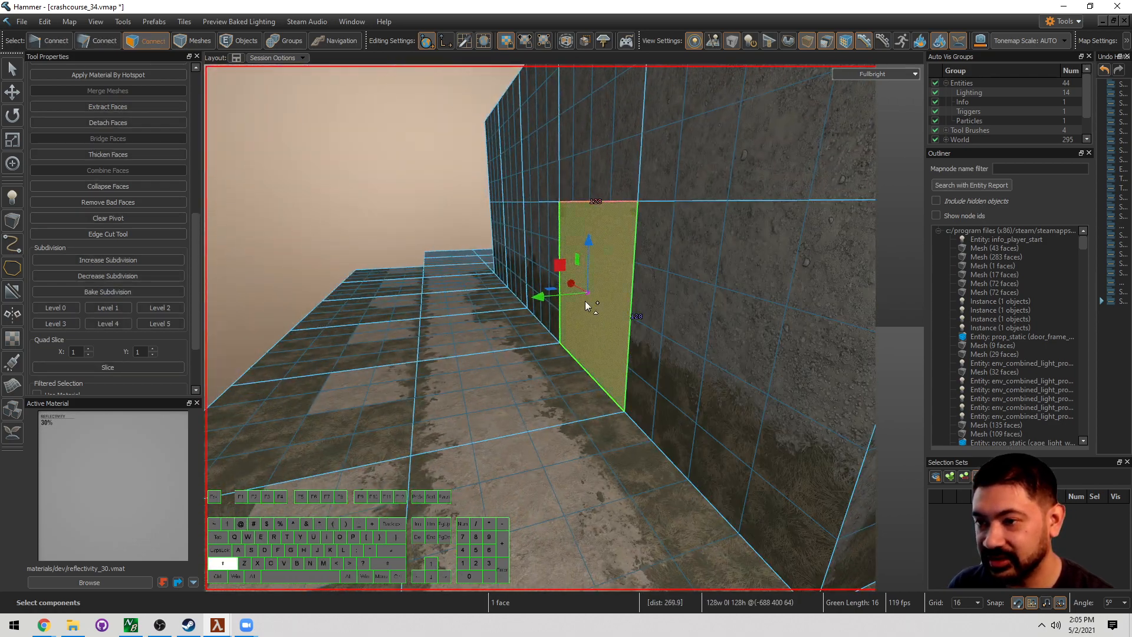
pyautogui.press('alt')
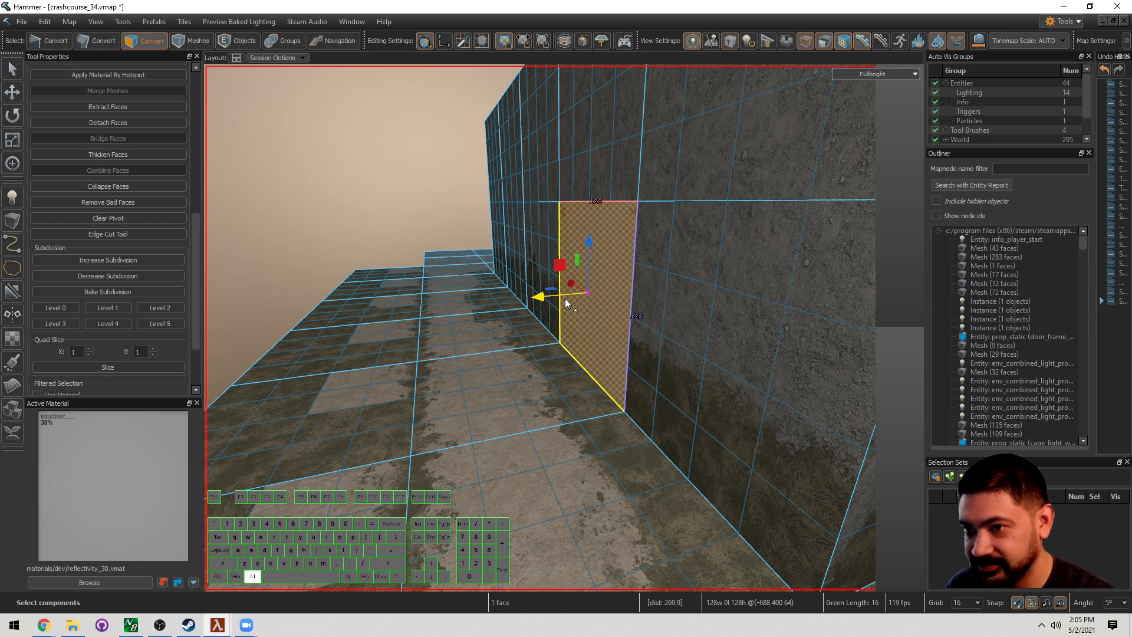
pyautogui.hotkey('alt', 'n')
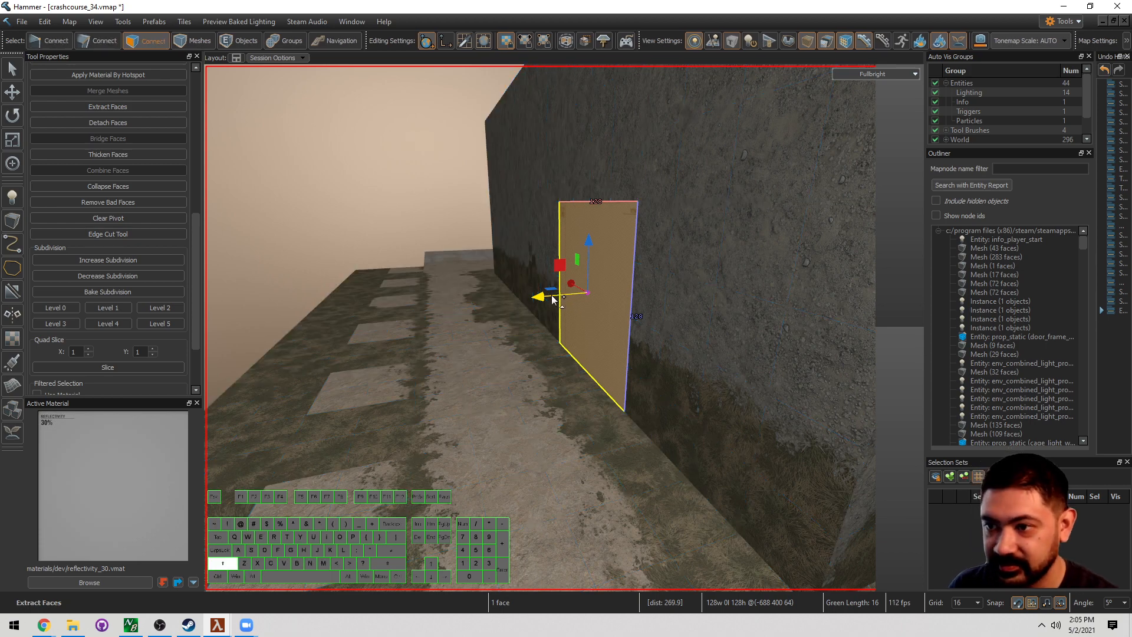
pyautogui.keyDown('shift'); pyautogui.moveTo(589, 296); pyautogui.dragTo(480, 302); pyautogui.keyUp('shift')
pyautogui.press('a')
# Slant the box's front by moving its outer bottom edge 32 units outward and its outer top edge 16 units inward
pyautogui.moveTo(481, 302); pyautogui.dragTo(584, 258, button='right')
pyautogui.press('2')
pyautogui.click(521, 281)
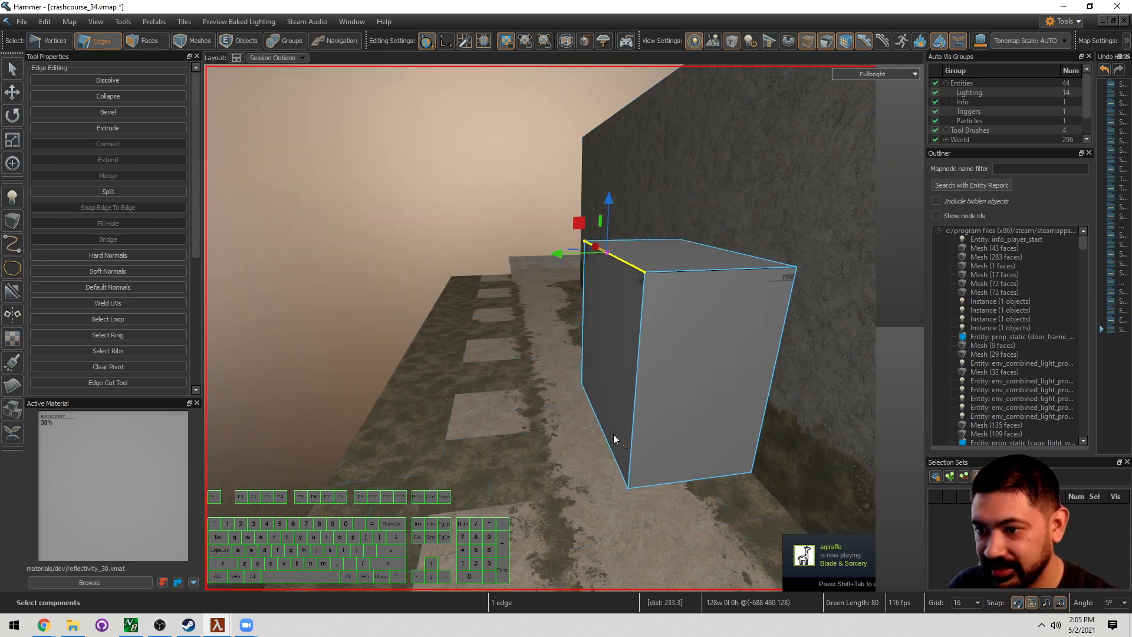
pyautogui.moveTo(593, 428); pyautogui.dragTo(563, 421)
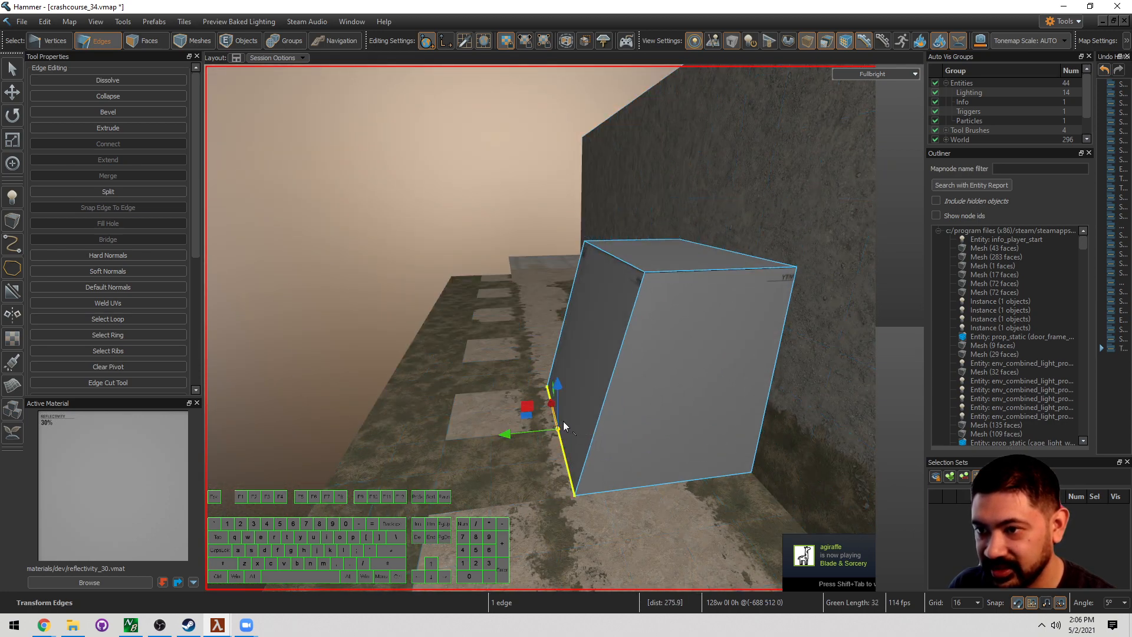
pyautogui.click(627, 269)
pyautogui.moveTo(607, 252); pyautogui.dragTo(646, 254)
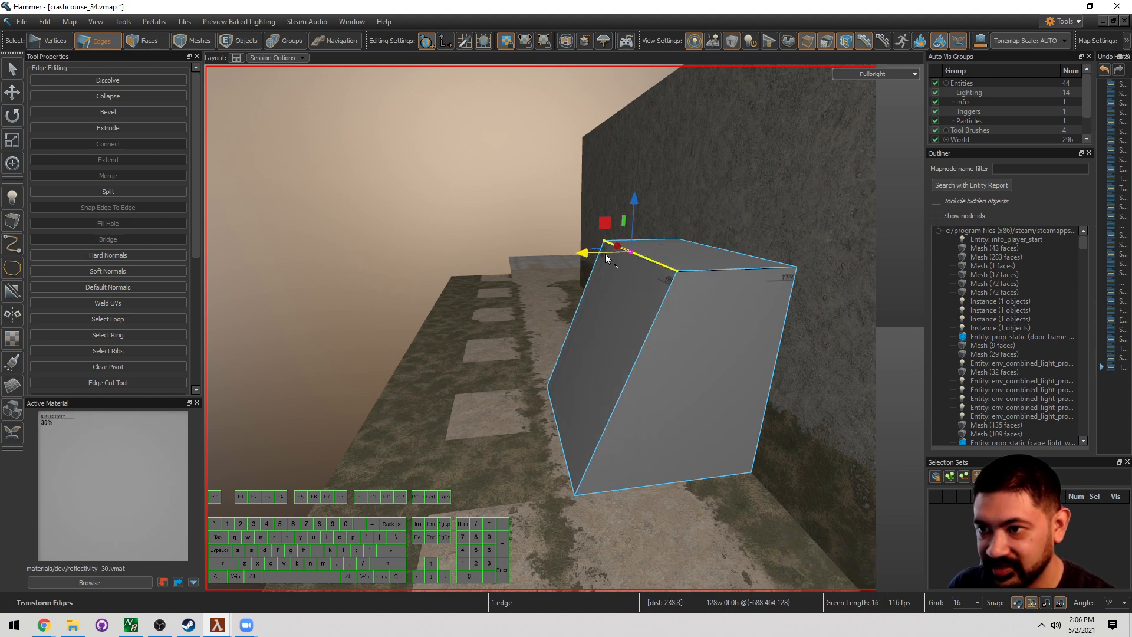
# Try sculpting the wall surface around the box with the Displacement tool's push/pull brush
pyautogui.press('3')
pyautogui.press('a')
pyautogui.press('s')
pyautogui.moveTo(619, 267); pyautogui.dragTo(564, 328, button='right')
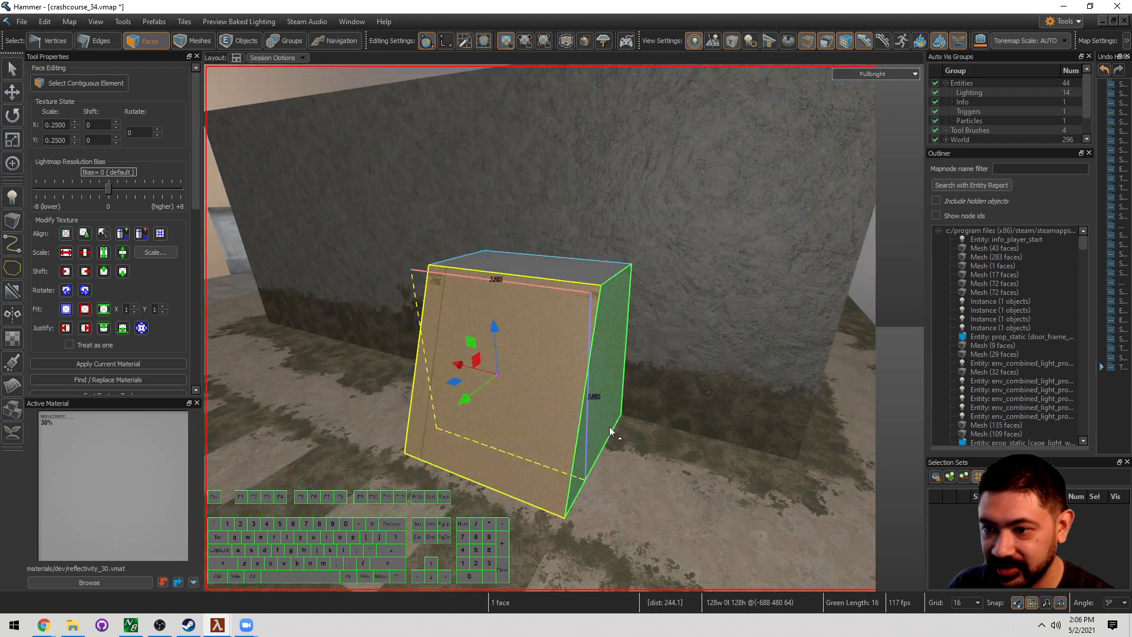
pyautogui.press('s')
pyautogui.moveTo(610, 427)
pyautogui.mouseDown(button='right')
pyautogui.moveTo(634, 392)
pyautogui.moveTo(561, 329)
pyautogui.moveTo(647, 361)
pyautogui.mouseUp(button='right')
pyautogui.press('5')
pyautogui.press('a')
pyautogui.press('s')
pyautogui.hotkey('shift', 'd')
pyautogui.moveTo(641, 362)
pyautogui.mouseDown()
pyautogui.moveTo(620, 371)
pyautogui.moveTo(609, 359)
pyautogui.moveTo(631, 291)
pyautogui.moveTo(624, 301)
pyautogui.mouseUp()
pyautogui.press('a')
pyautogui.moveTo(624, 300)
pyautogui.mouseDown(button='right')
pyautogui.moveTo(564, 327)
pyautogui.moveTo(626, 302)
pyautogui.mouseUp(button='right')
pyautogui.press('w')
pyautogui.moveTo(613, 214); pyautogui.dragTo(515, 208)
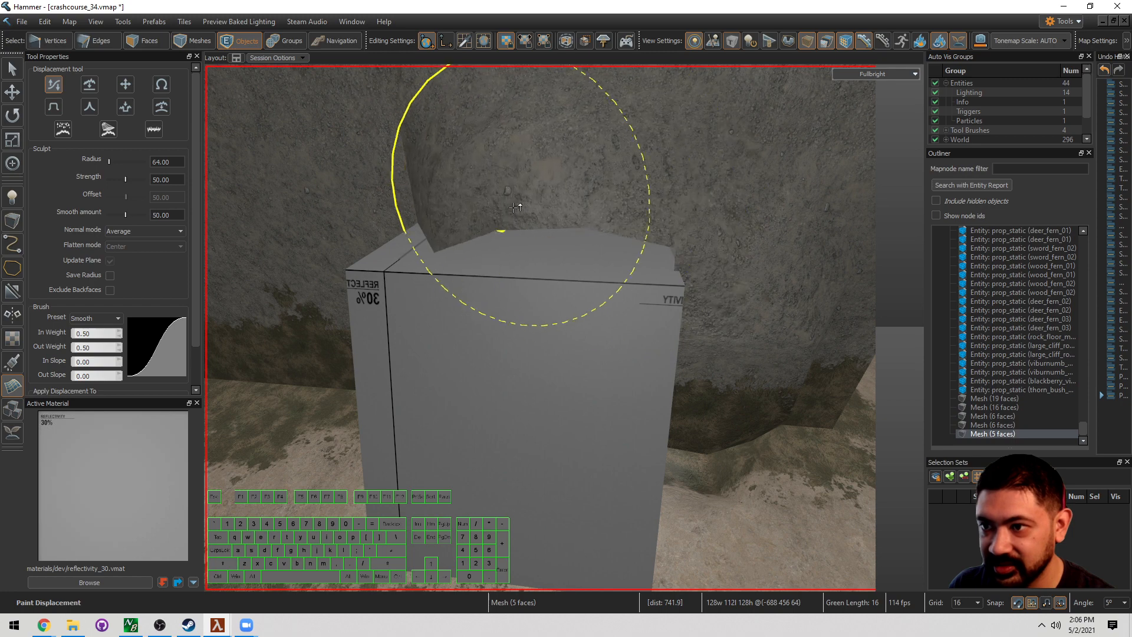
# Undo the displacement strokes painted on the wall around the box
pyautogui.moveTo(540, 191)
pyautogui.mouseDown(button='right')
pyautogui.moveTo(564, 328)
pyautogui.moveTo(475, 331)
pyautogui.moveTo(564, 328)
pyautogui.mouseUp(button='right')
pyautogui.press('s')
pyautogui.press('a')
pyautogui.press('d')
pyautogui.press('d')
pyautogui.moveTo(601, 370); pyautogui.dragTo(564, 328, button='right')
pyautogui.press('a')
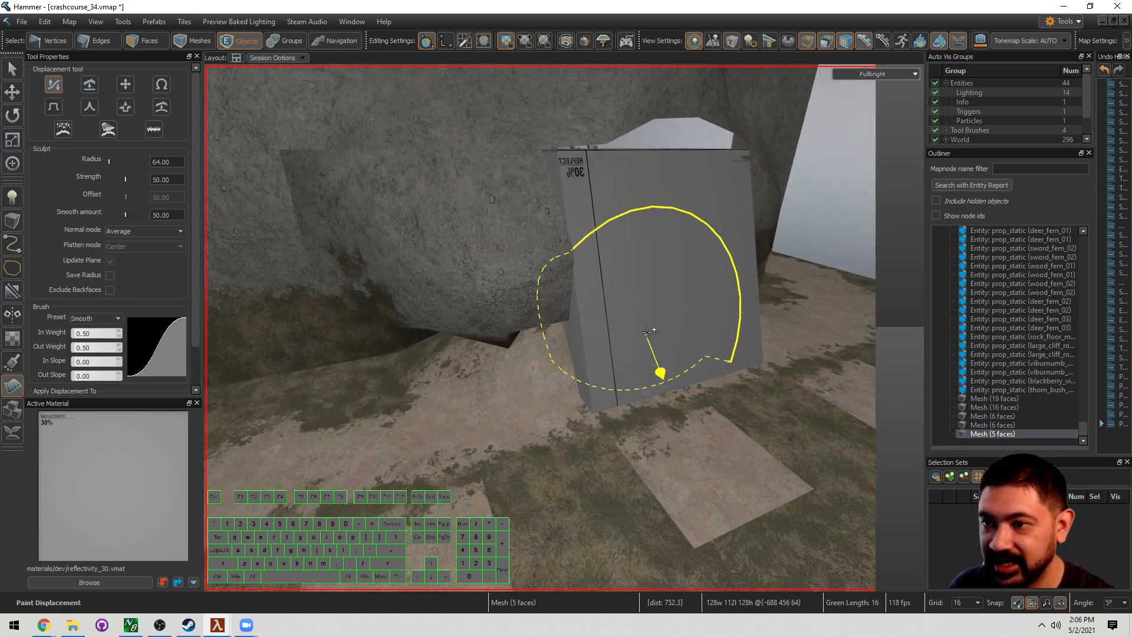
pyautogui.hotkey('ctrl', 'z')
pyautogui.hotkey('ctrl', 'z')
pyautogui.press('d')
pyautogui.moveTo(650, 328)
pyautogui.mouseDown(button='right')
pyautogui.moveTo(564, 328)
pyautogui.moveTo(642, 323)
pyautogui.mouseUp(button='right')
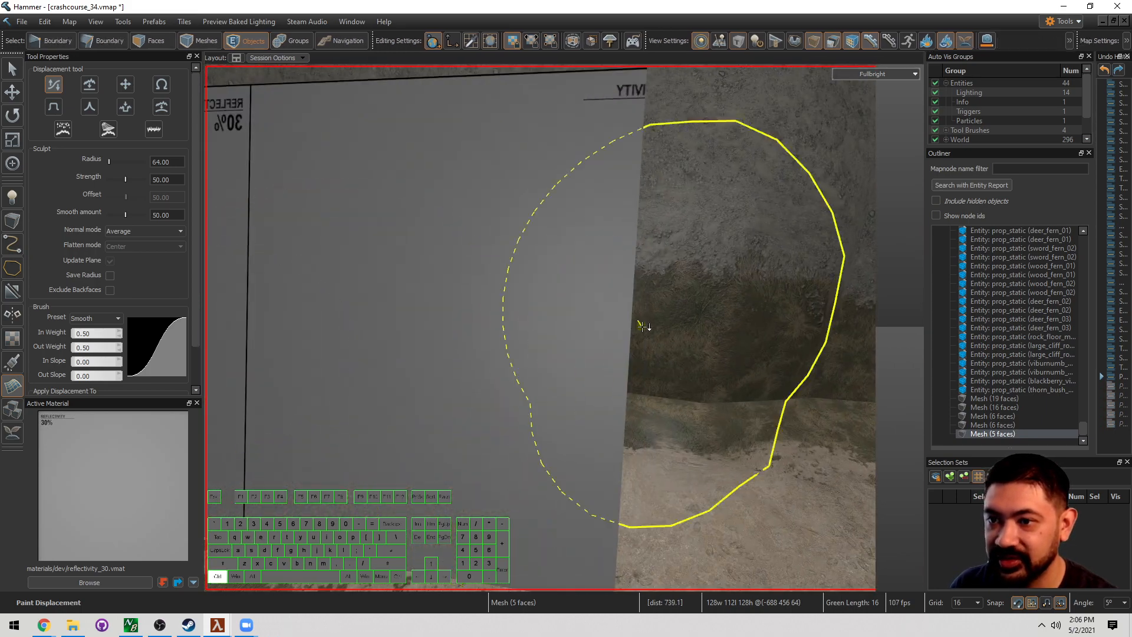
pyautogui.hotkey('ctrl', 'z')
pyautogui.hotkey('ctrl', 'z')
pyautogui.press('w')
pyautogui.scroll(-2, 580, 317)
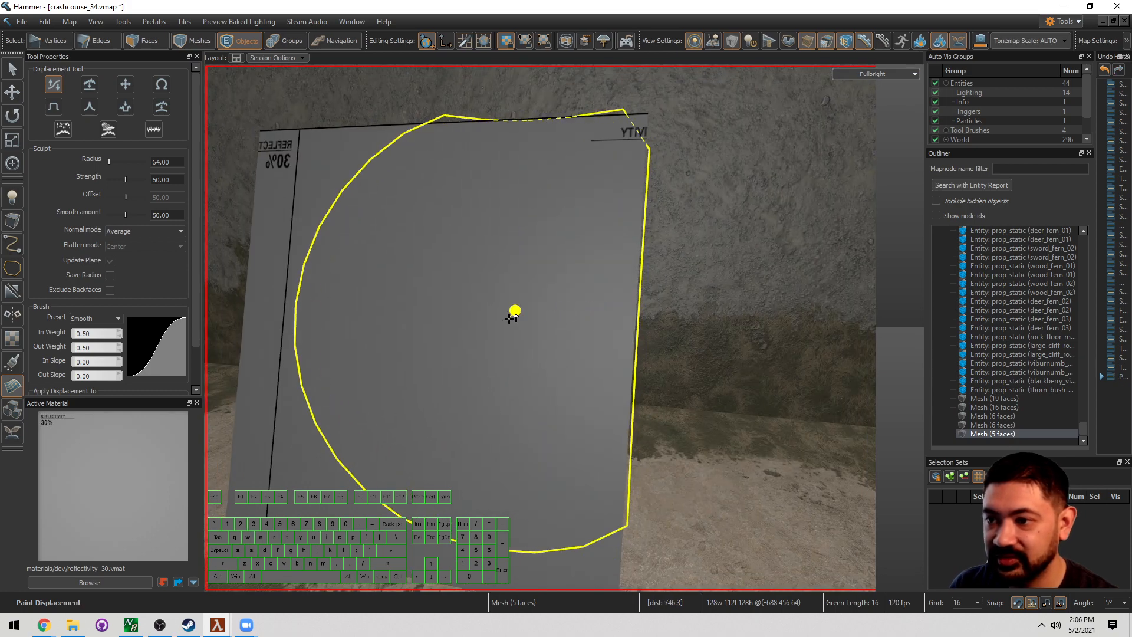
# Leave the Displacement tool and quick-hide the box to expose the opening in the wall
pyautogui.press('Escape')
pyautogui.scroll(-3, 528, 287)
pyautogui.press('Delete')
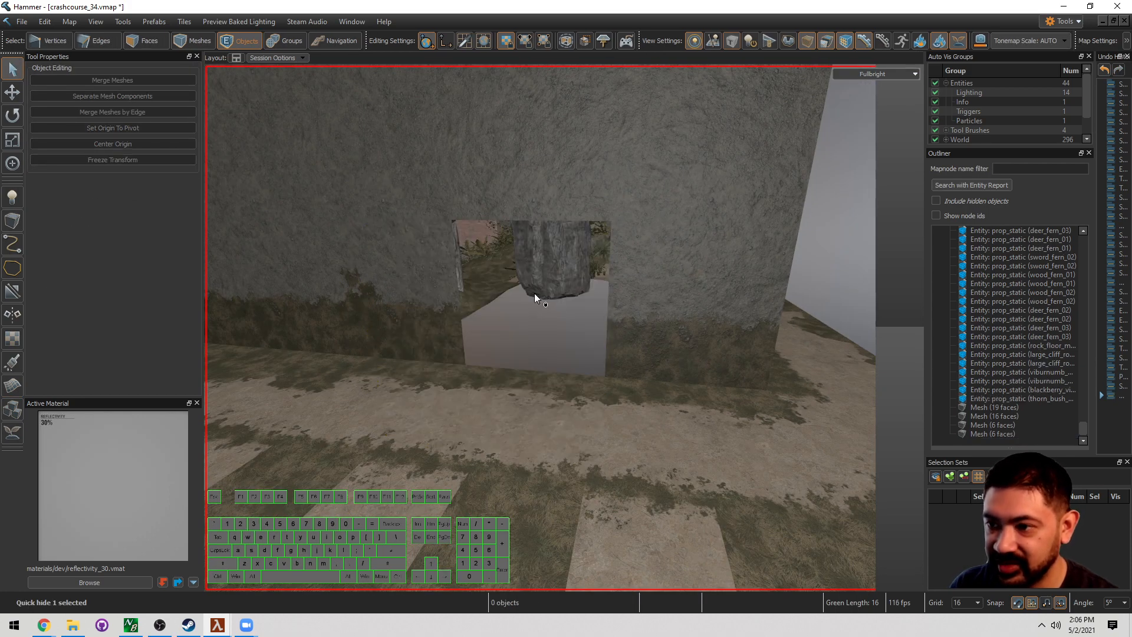
# Select the top and both side edges of the wall opening and extend them 8 units inward, with the grid at 8
pyautogui.press('2')
pyautogui.click(608, 293)
pyautogui.press('w')
pyautogui.press('a')
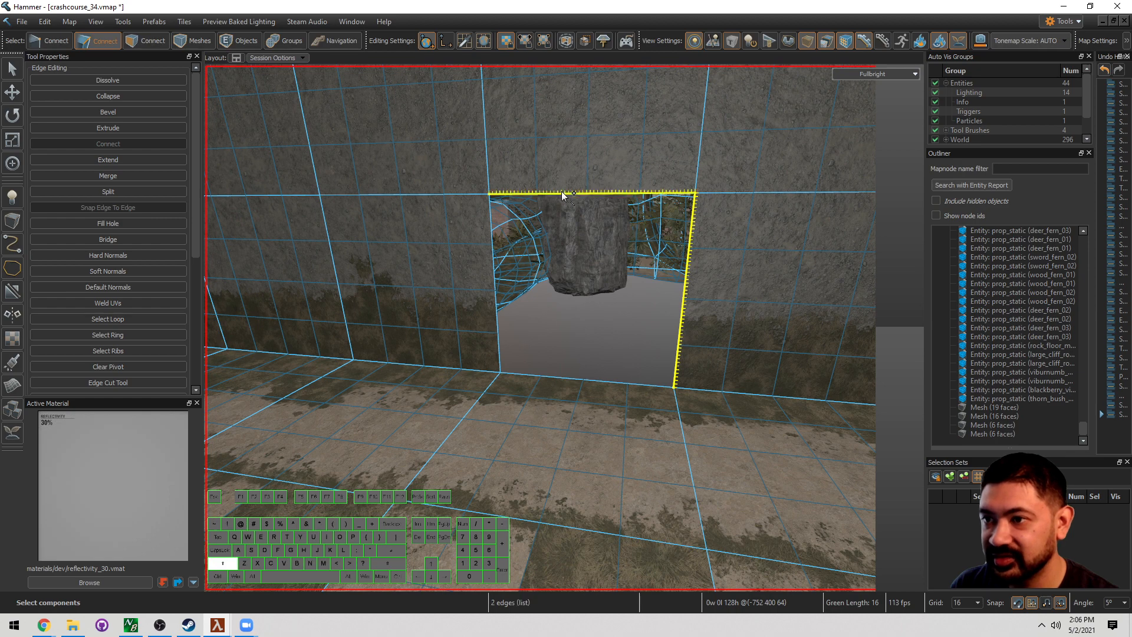
pyautogui.keyDown('shift'); pyautogui.click(497, 328); pyautogui.keyUp('shift')
pyautogui.press('w')
pyautogui.moveTo(586, 350); pyautogui.dragTo(564, 328, button='right')
pyautogui.press('d')
pyautogui.press('d')
pyautogui.press('a')
pyautogui.press('s')
pyautogui.press('w')
pyautogui.scroll(-2, 592, 339)
pyautogui.press('w')
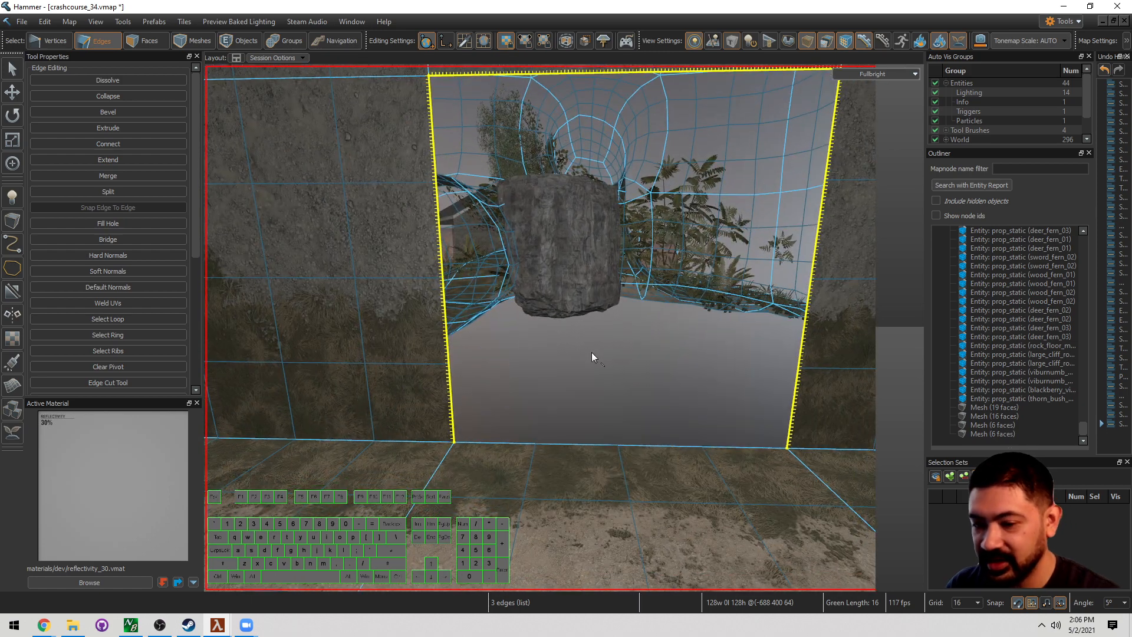
pyautogui.scroll(-5, 592, 352)
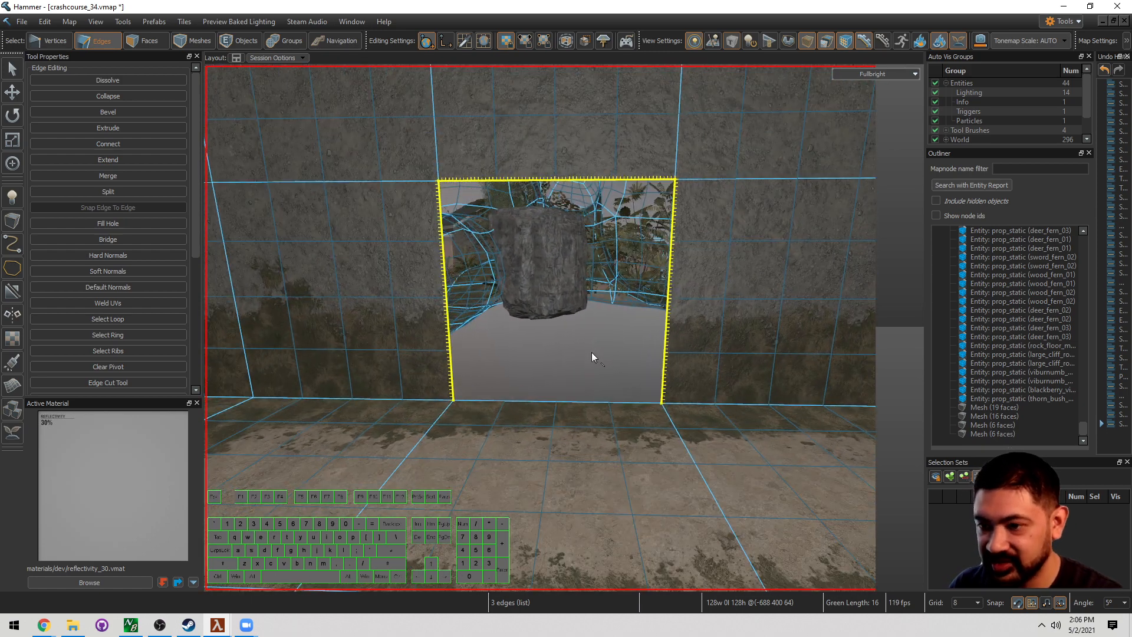
pyautogui.press('n')
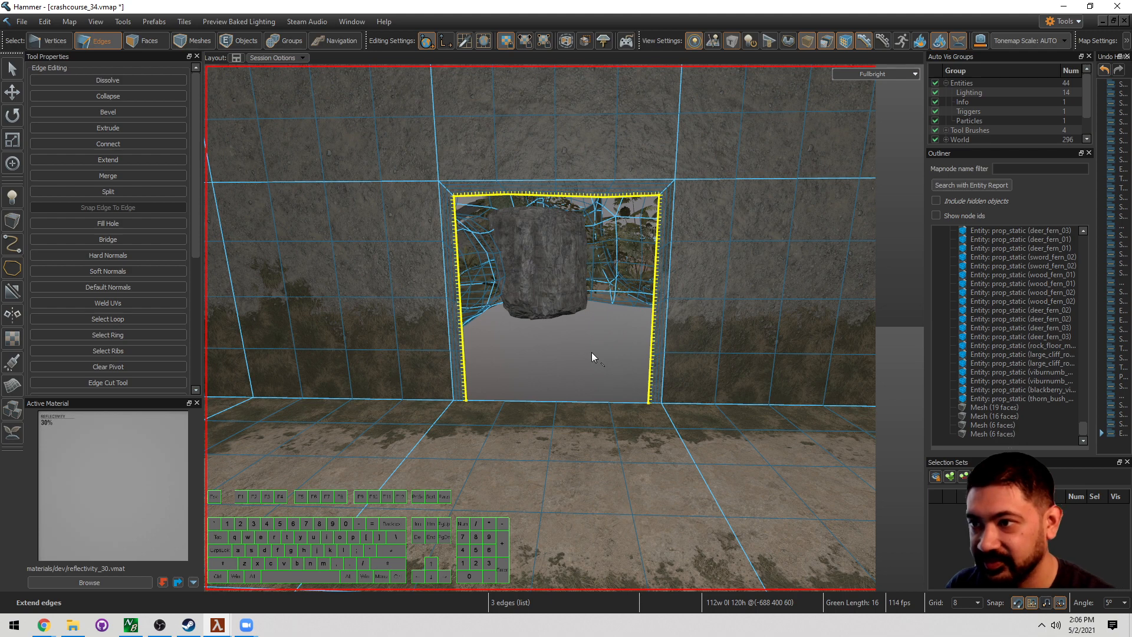
# Apply the reflectivity_30 material to the three frame faces around the opening and set their subdivision to Level 0
pyautogui.press('3')
pyautogui.click(660, 203)
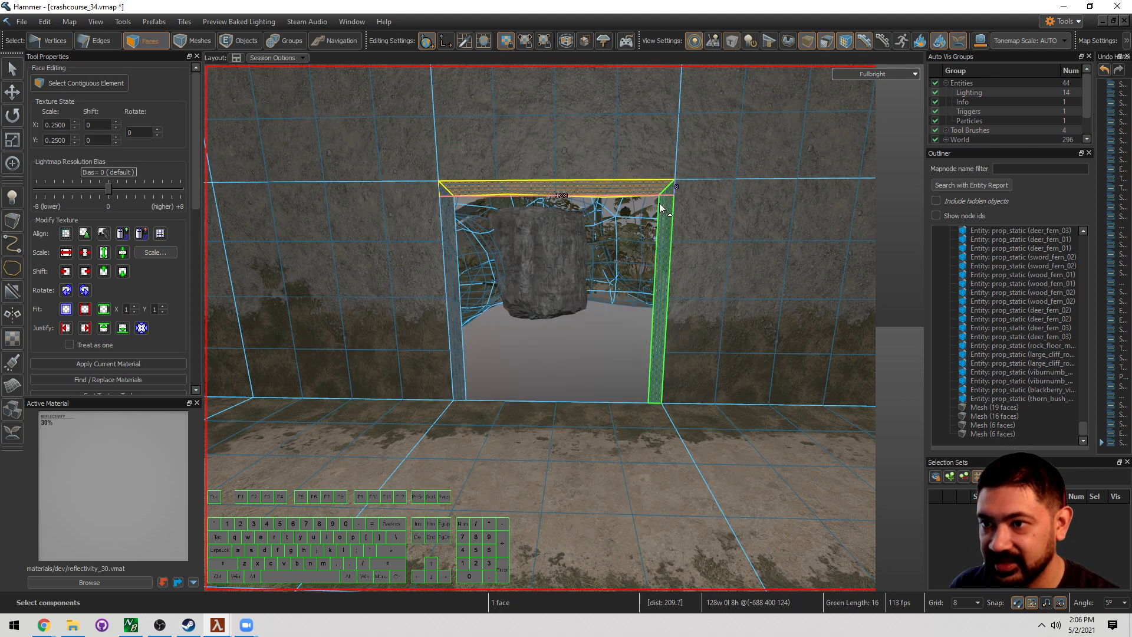
pyautogui.keyDown('shift'); pyautogui.click(602, 195); pyautogui.keyUp('shift')
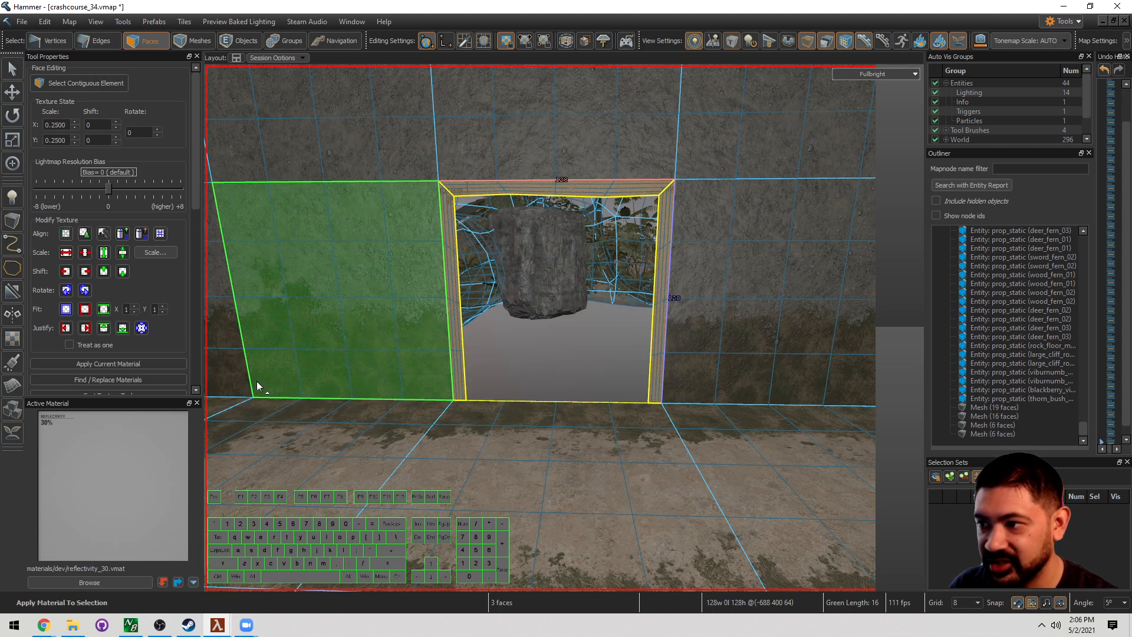
pyautogui.scroll(-10, 197, 356)
pyautogui.scroll(-3, 196, 356)
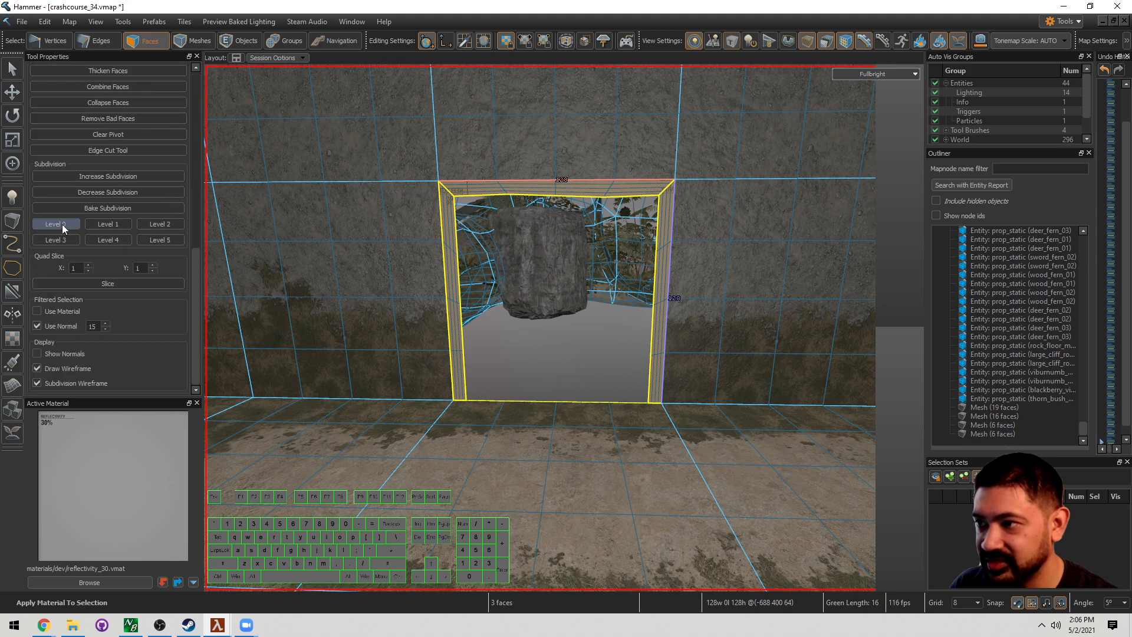
pyautogui.click(525, 345)
# Select the top face of the opening's frame and unhide the quick-hidden box
pyautogui.press('w')
pyautogui.moveTo(525, 345); pyautogui.dragTo(515, 322, button='right')
pyautogui.press('s')
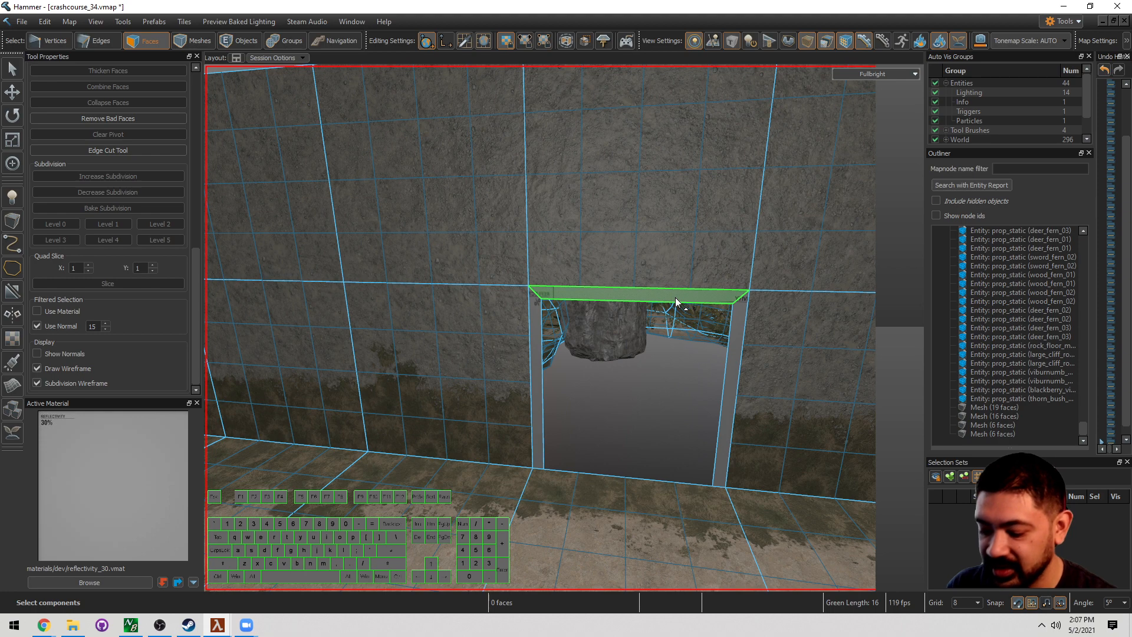
pyautogui.click(579, 298)
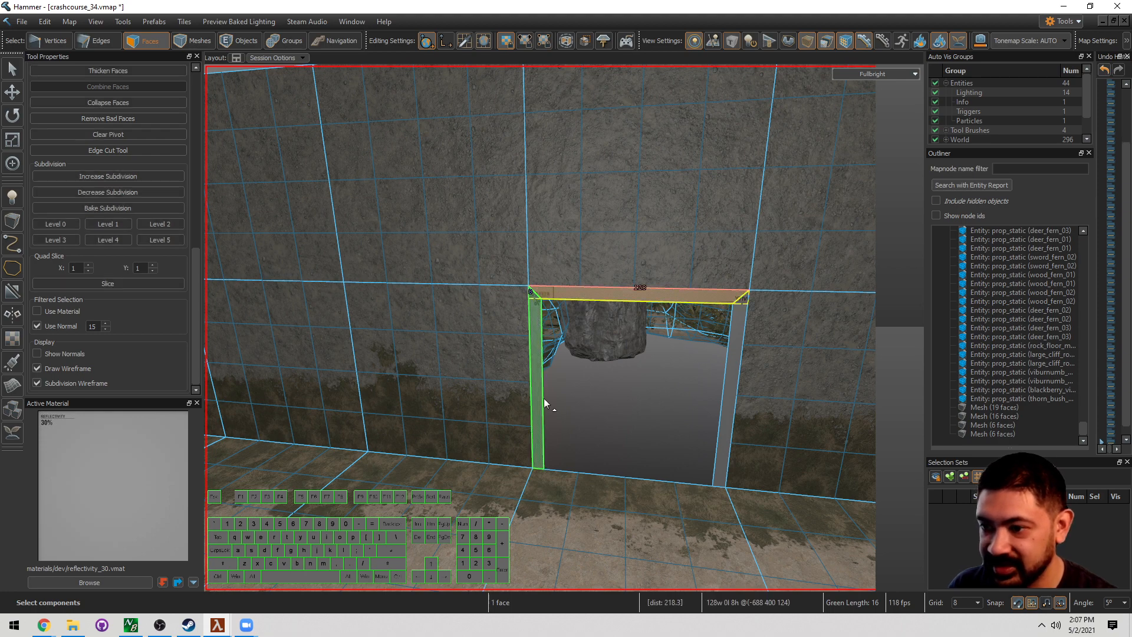
pyautogui.press('u')
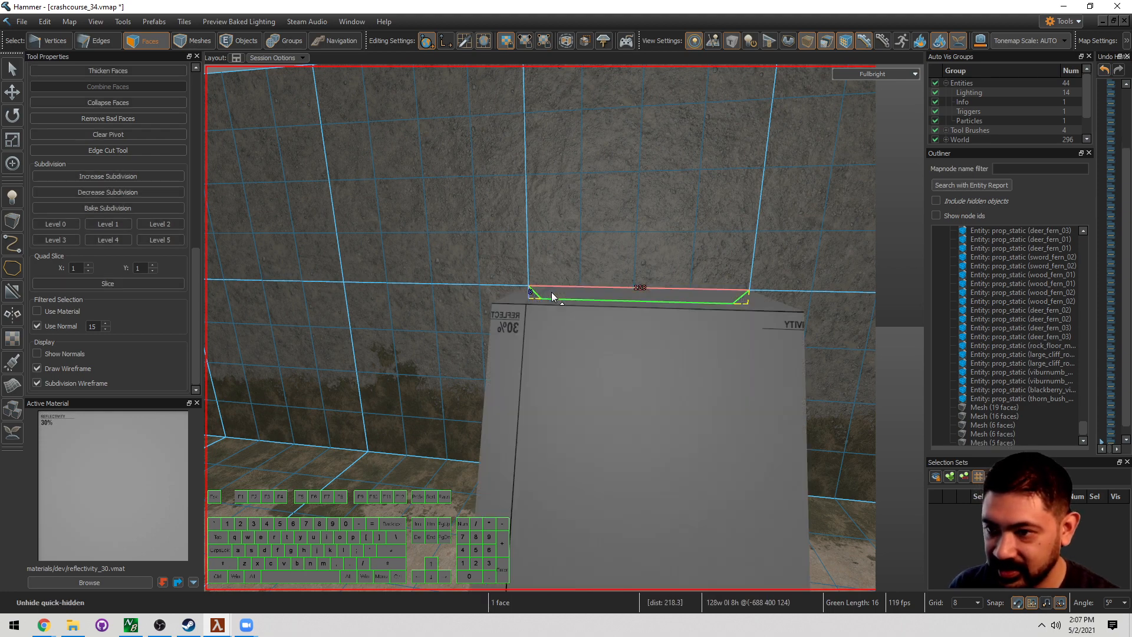
# Try moving the frame's top face outward along the box, then return it to the wall plane
pyautogui.press('w')
pyautogui.moveTo(592, 308); pyautogui.dragTo(564, 328, button='right')
pyautogui.press('d')
pyautogui.press('w')
pyautogui.press('t')
pyautogui.moveTo(547, 303); pyautogui.dragTo(470, 318)
pyautogui.moveTo(470, 319); pyautogui.dragTo(470, 319, button='right')
pyautogui.press('s')
pyautogui.moveTo(521, 317); pyautogui.dragTo(472, 322)
pyautogui.press('w')
pyautogui.press('a')
pyautogui.moveTo(472, 322); pyautogui.dragTo(564, 328, button='right')
pyautogui.press('d')
pyautogui.moveTo(341, 260); pyautogui.dragTo(495, 245)
pyautogui.moveTo(496, 245); pyautogui.dragTo(564, 328, button='right')
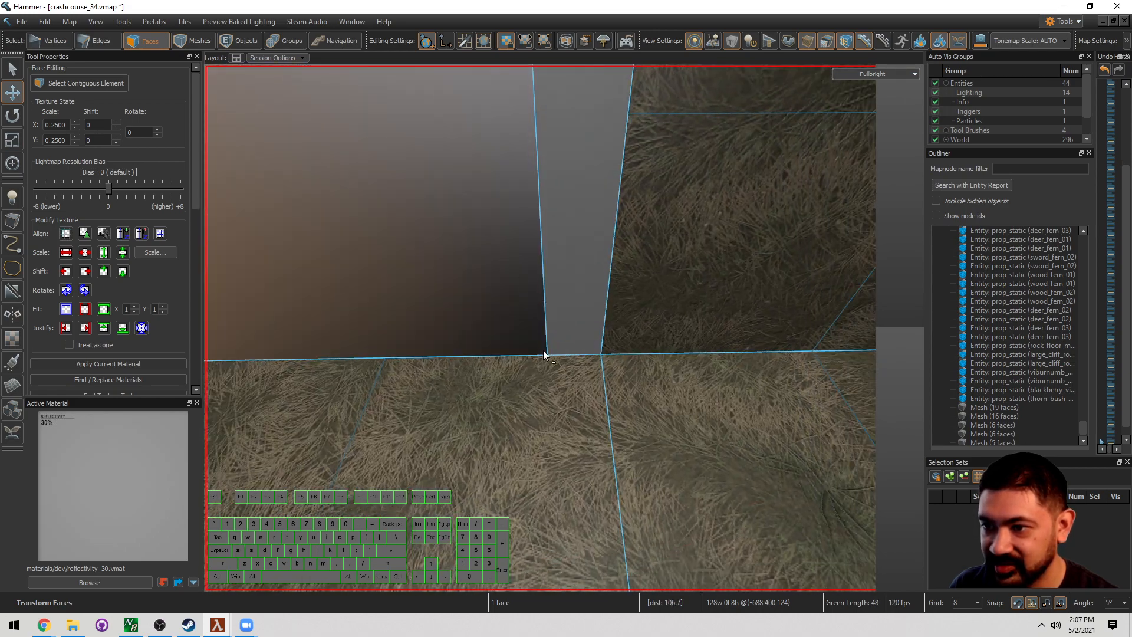
# Select the bottom edges of both side frame faces and move them 72 units outward along the slanted box
pyautogui.press('2')
pyautogui.click(487, 348)
pyautogui.moveTo(488, 348); pyautogui.dragTo(680, 422, button='right')
pyautogui.press('w')
pyautogui.click(635, 402)
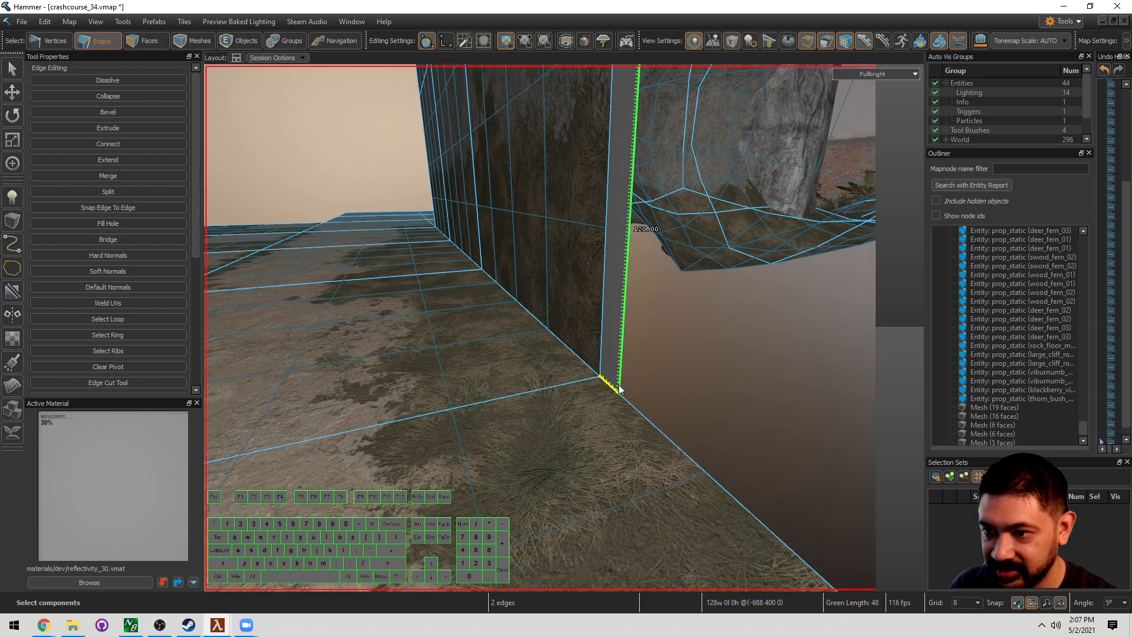
pyautogui.moveTo(614, 382); pyautogui.dragTo(501, 380, button='right')
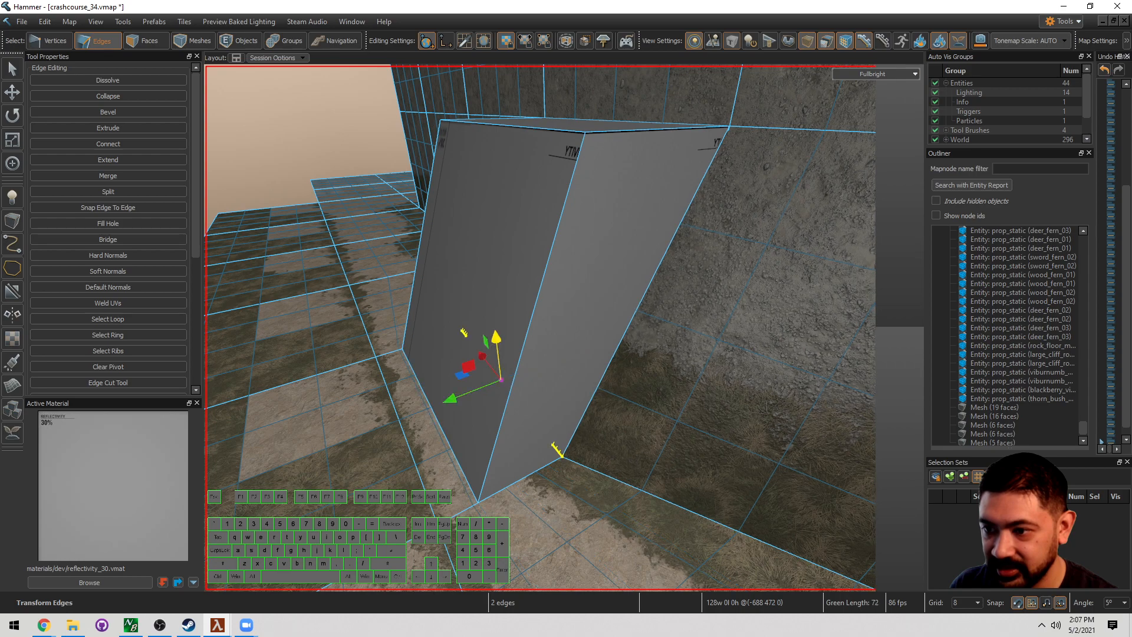
# Smooth the displaced wall and floor beside the slanted box so they blend around its sides
pyautogui.press('a')
pyautogui.moveTo(563, 328); pyautogui.dragTo(621, 338, button='right')
pyautogui.press('w')
pyautogui.press('s')
pyautogui.press('d')
pyautogui.press('w')
pyautogui.hotkey('shift', 'd')
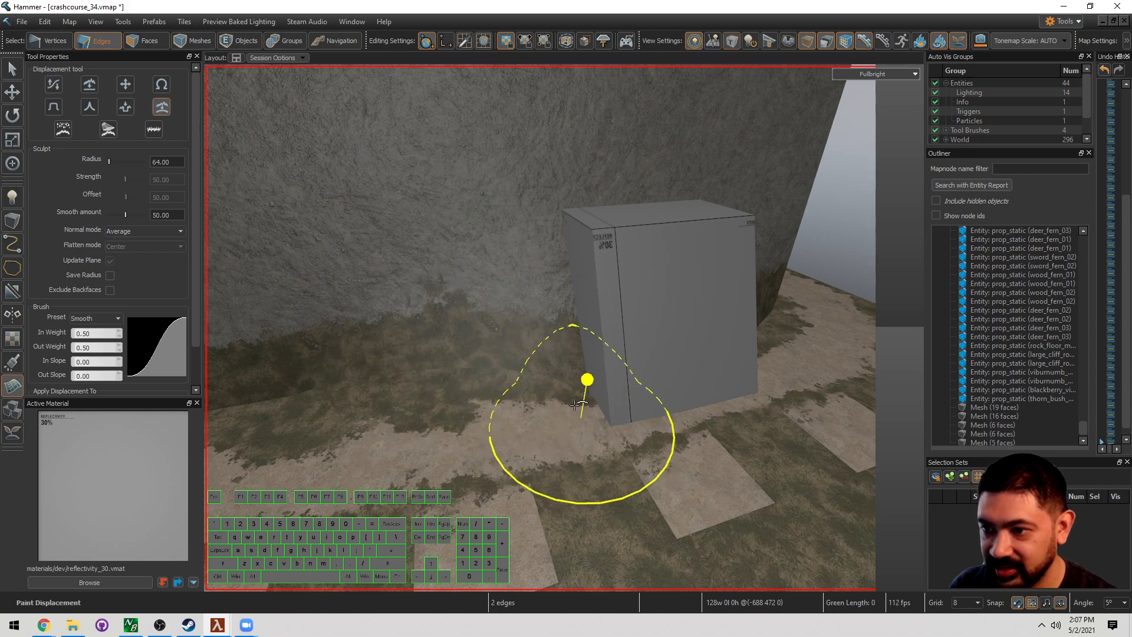
pyautogui.press('w')
pyautogui.press('a')
pyautogui.moveTo(564, 326); pyautogui.dragTo(564, 326, button='right')
pyautogui.moveTo(431, 315); pyautogui.dragTo(564, 328, button='right')
pyautogui.press('d')
pyautogui.press('s')
pyautogui.press('d')
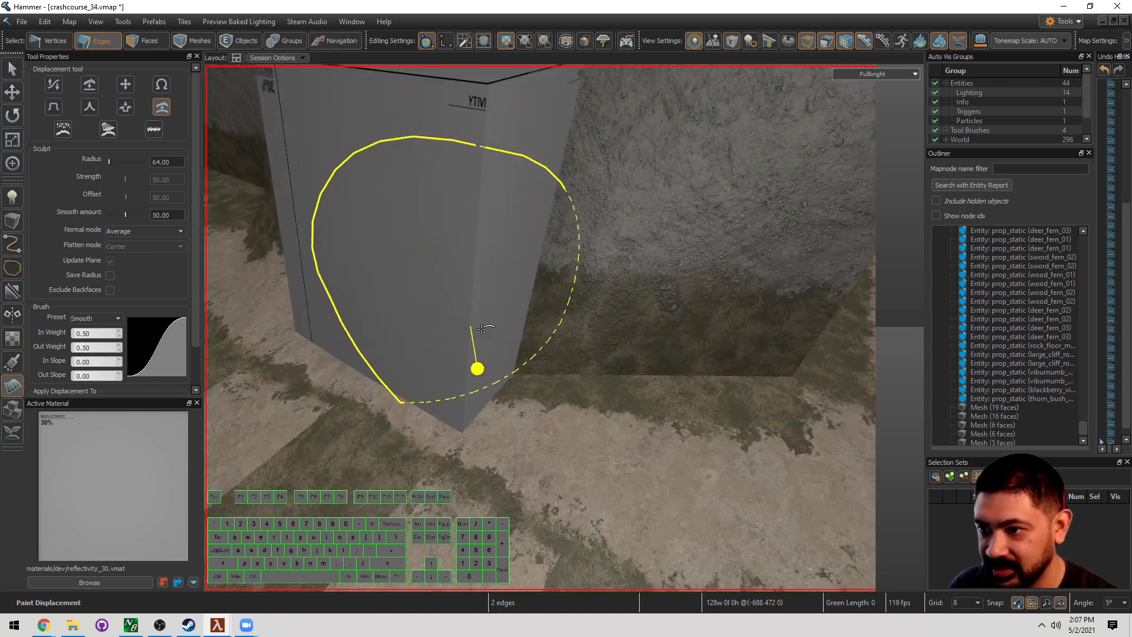
pyautogui.moveTo(548, 355); pyautogui.dragTo(560, 370)
pyautogui.moveTo(564, 328); pyautogui.dragTo(564, 328, button='right')
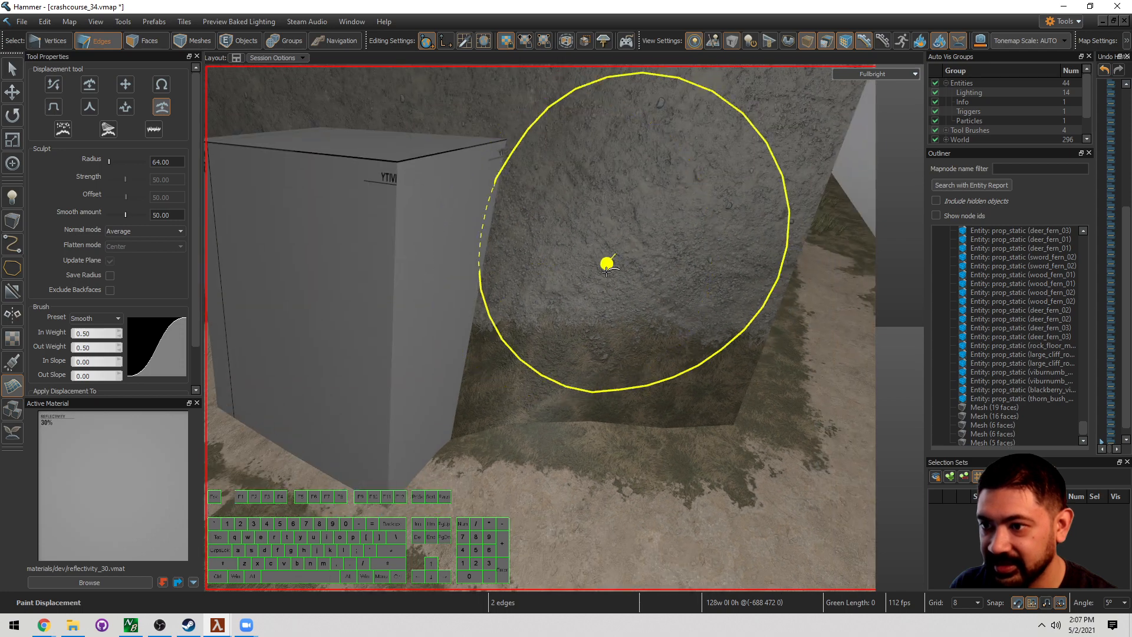
pyautogui.moveTo(583, 330); pyautogui.dragTo(608, 224)
pyautogui.moveTo(564, 328); pyautogui.dragTo(564, 328, button='right')
# Select the upper corner vertex of the opening's frame at the wall and move it 40 units outward along the box
pyautogui.press('w')
pyautogui.press('1')
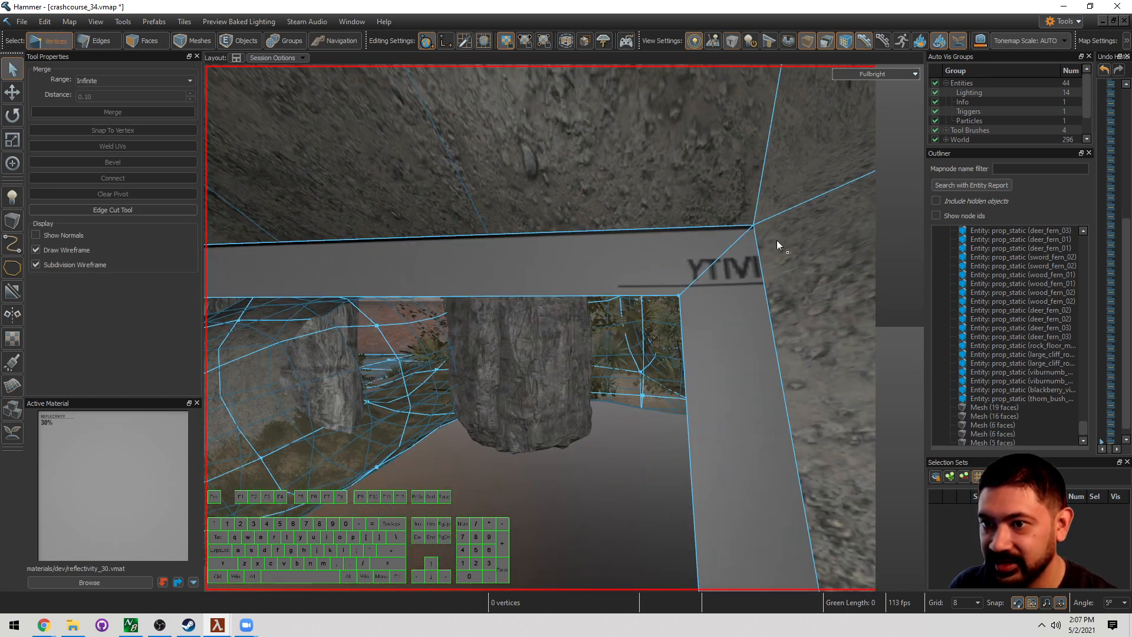
pyautogui.click(753, 225)
pyautogui.moveTo(683, 297); pyautogui.dragTo(717, 263, button='right')
pyautogui.press('t')
pyautogui.moveTo(660, 291)
pyautogui.mouseDown()
pyautogui.moveTo(530, 309)
pyautogui.moveTo(548, 309)
pyautogui.mouseUp()
# Reduce the Smooth brush to a radius of 30.90 and an amount of 34.35, and smooth the wall around the box's top
pyautogui.hotkey('shift', 'd')
pyautogui.moveTo(549, 309); pyautogui.dragTo(560, 328, button='right')
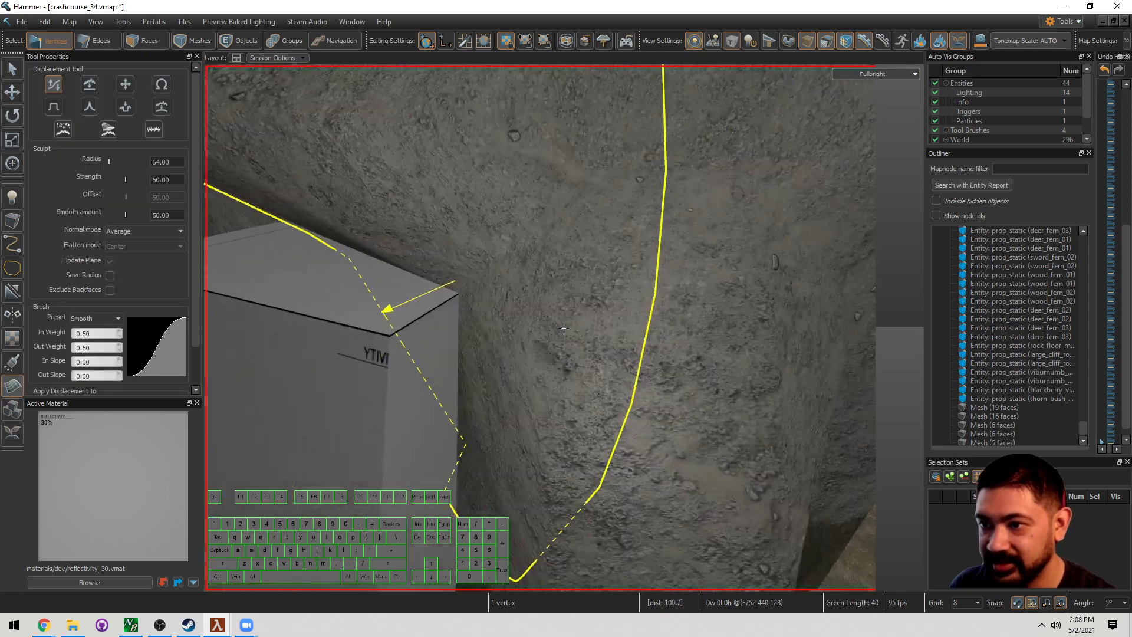
pyautogui.moveTo(552, 342); pyautogui.dragTo(553, 349, button='middle')
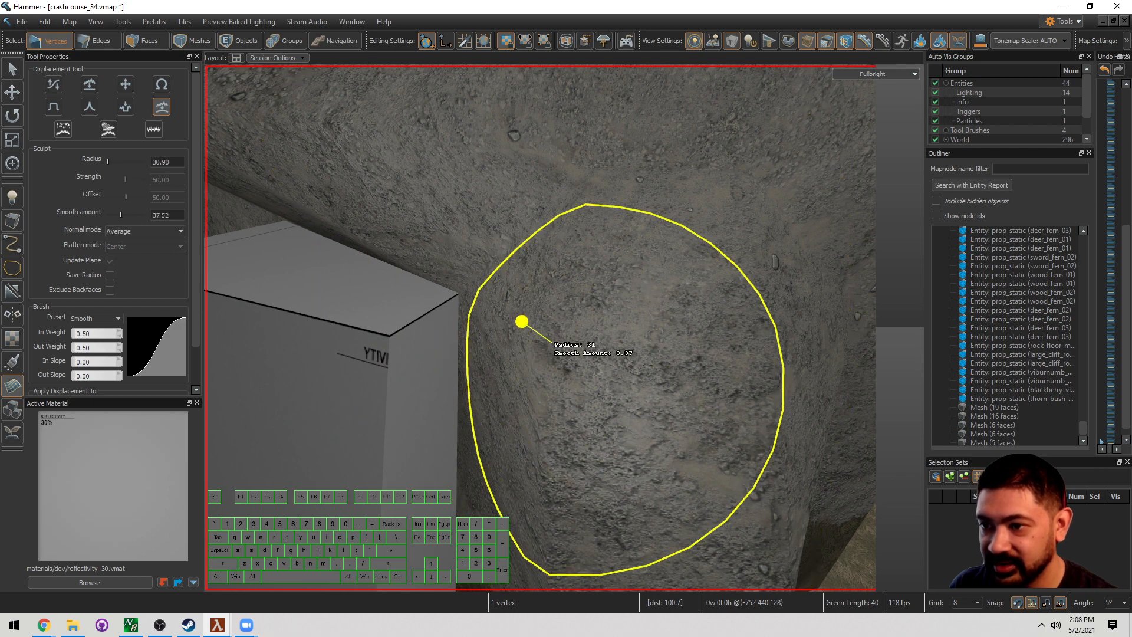
pyautogui.moveTo(553, 344)
pyautogui.mouseDown()
pyautogui.moveTo(571, 370)
pyautogui.moveTo(452, 205)
pyautogui.mouseUp()
pyautogui.scroll(-1, 571, 370)
pyautogui.moveTo(445, 235); pyautogui.dragTo(444, 235, button='right')
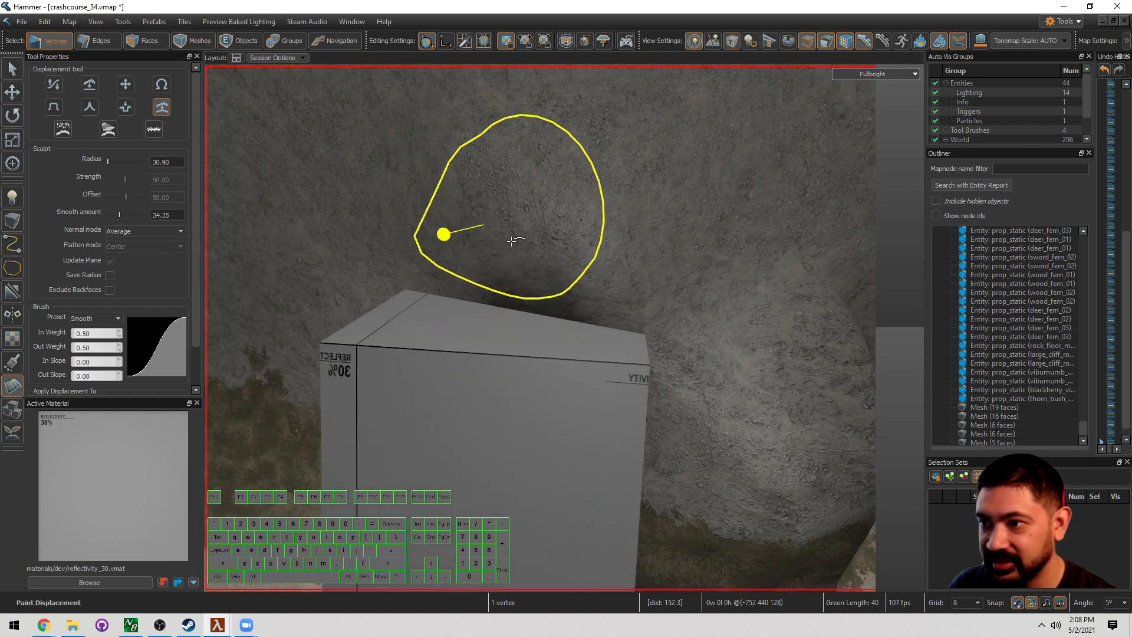
pyautogui.moveTo(444, 235)
pyautogui.mouseDown()
pyautogui.moveTo(685, 334)
pyautogui.moveTo(673, 395)
pyautogui.mouseUp()
# Smooth the wall displacement beside the slanted box down to where it meets the floor
pyautogui.press('d')
pyautogui.moveTo(657, 390); pyautogui.dragTo(656, 390, button='right')
pyautogui.moveTo(656, 390)
pyautogui.mouseDown()
pyautogui.moveTo(559, 202)
pyautogui.moveTo(722, 437)
pyautogui.moveTo(537, 455)
pyautogui.moveTo(691, 460)
pyautogui.mouseUp()
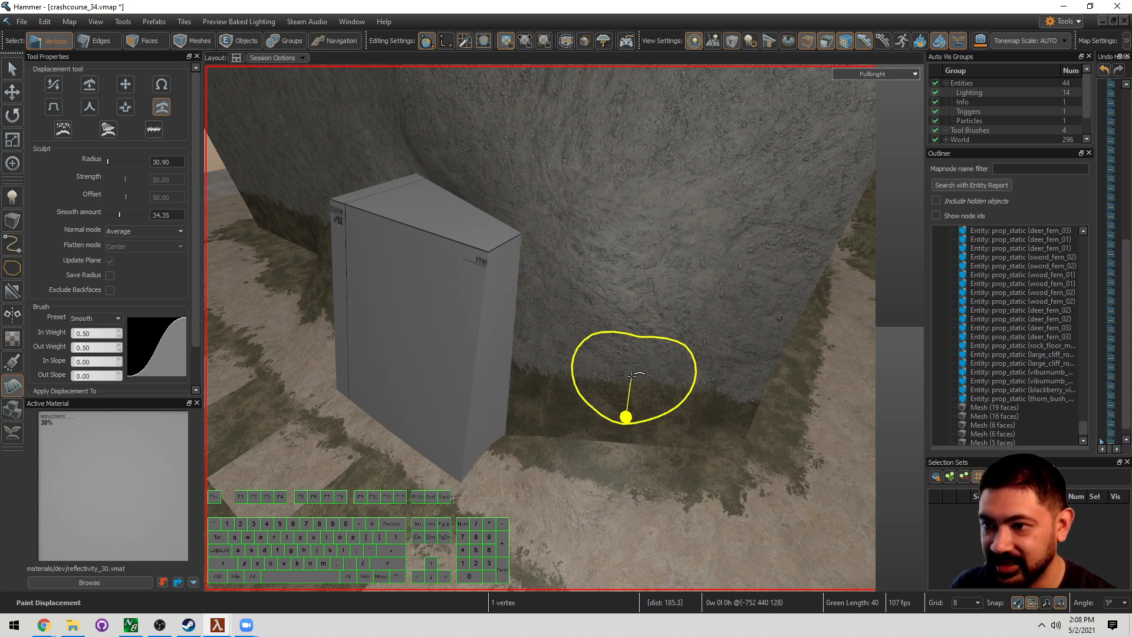
pyautogui.press('a')
pyautogui.moveTo(608, 412); pyautogui.dragTo(608, 412, button='right')
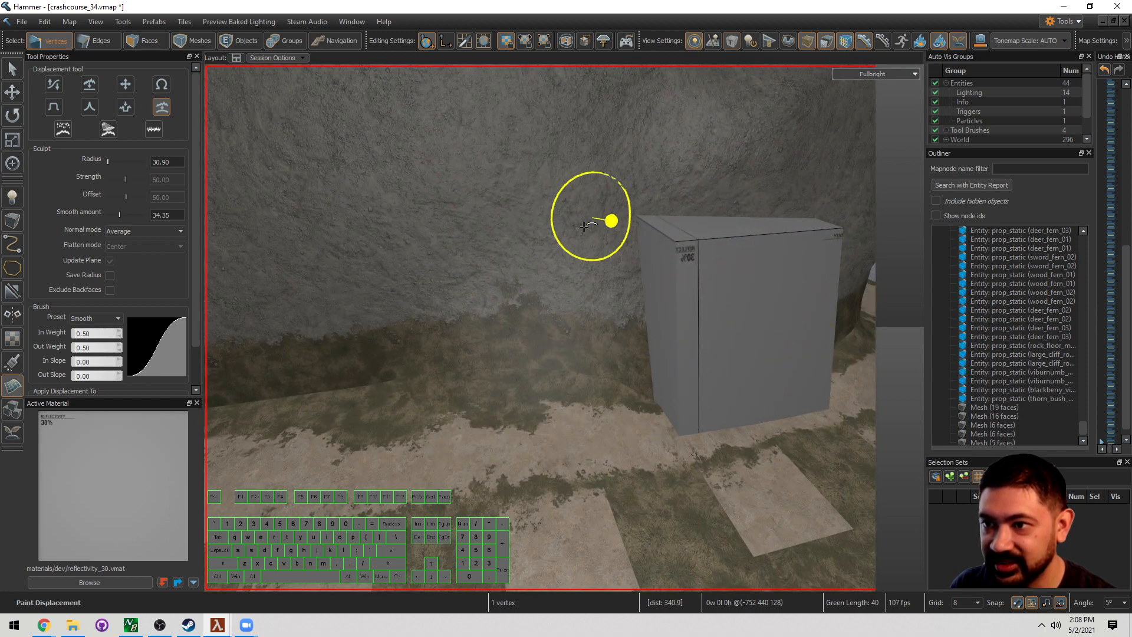
pyautogui.press('s')
pyautogui.press('a')
pyautogui.moveTo(337, 399); pyautogui.dragTo(453, 432, button='right')
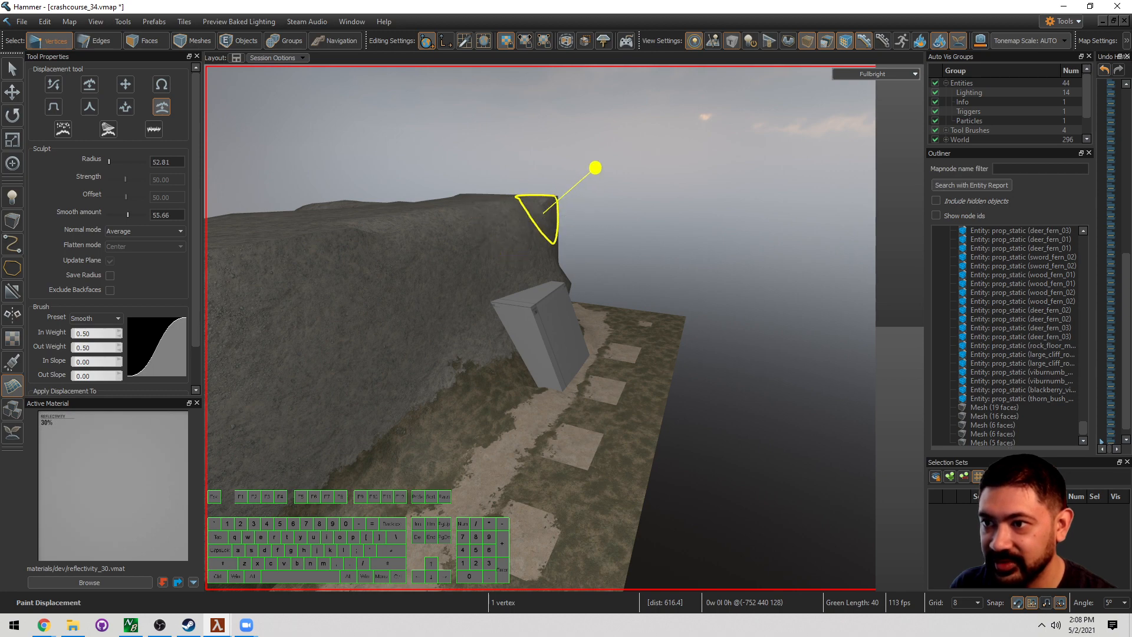
# Merge the split lower edge on the displaced wall's vertical corner near the slanted box
pyautogui.press('d')
pyautogui.moveTo(544, 213)
pyautogui.mouseDown(button='right')
pyautogui.moveTo(523, 344)
pyautogui.moveTo(538, 301)
pyautogui.mouseUp(button='right')
pyautogui.press('s')
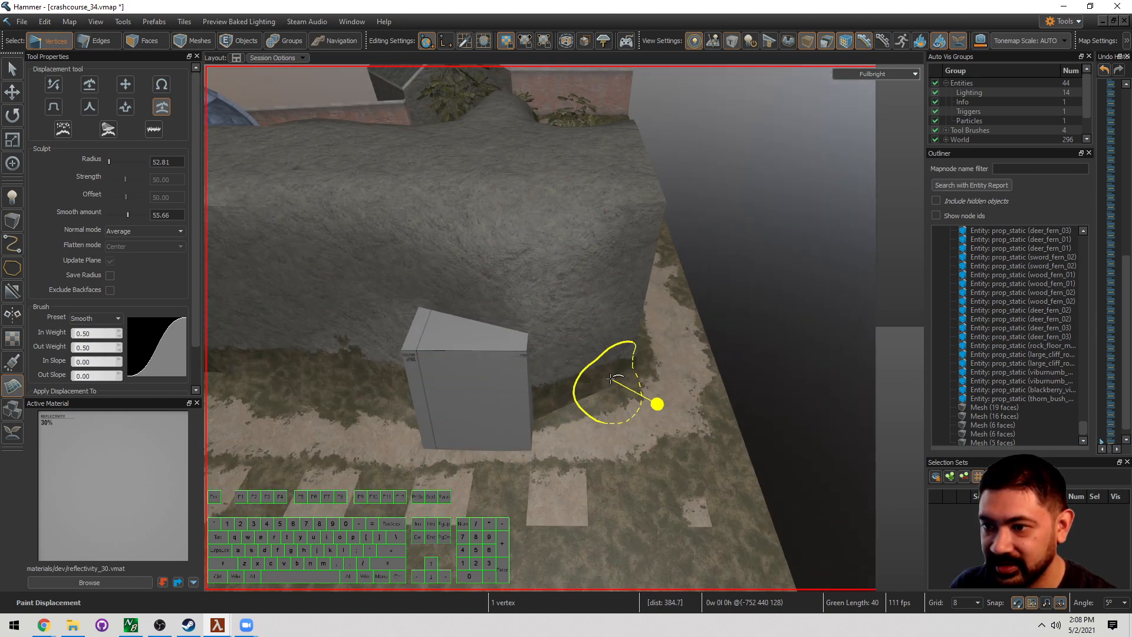
pyautogui.press('d')
pyautogui.moveTo(614, 354)
pyautogui.mouseDown(button='right')
pyautogui.moveTo(614, 330)
pyautogui.moveTo(564, 329)
pyautogui.moveTo(538, 283)
pyautogui.mouseUp(button='right')
pyautogui.press('w')
pyautogui.press('w')
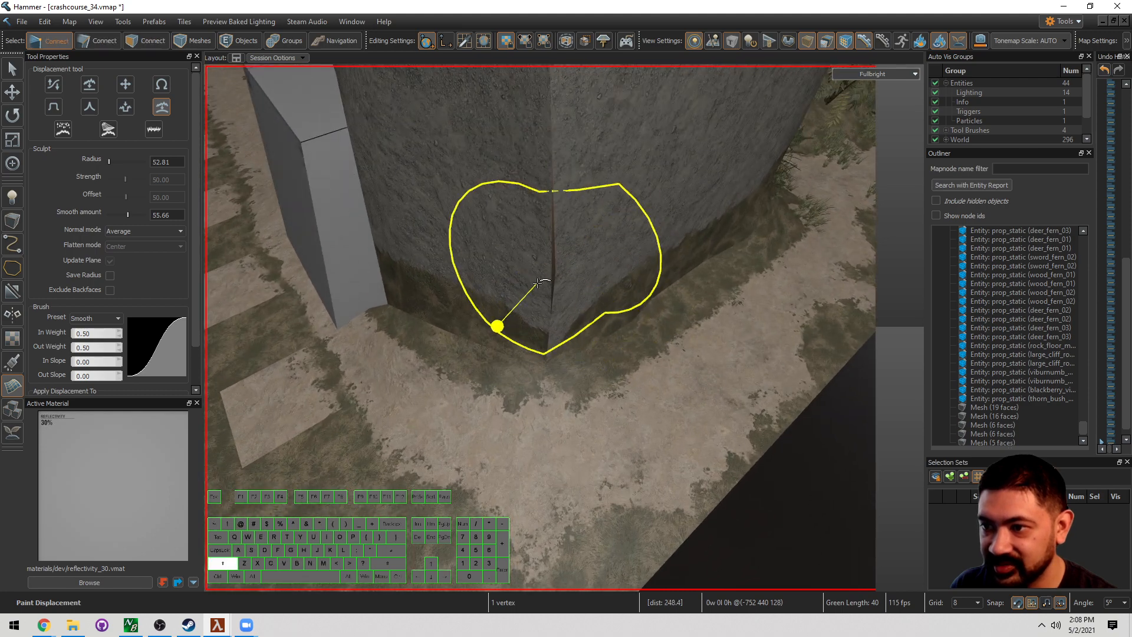
pyautogui.hotkey('shift', 's')
pyautogui.press('2')
pyautogui.moveTo(561, 275); pyautogui.dragTo(550, 281)
pyautogui.press('m')
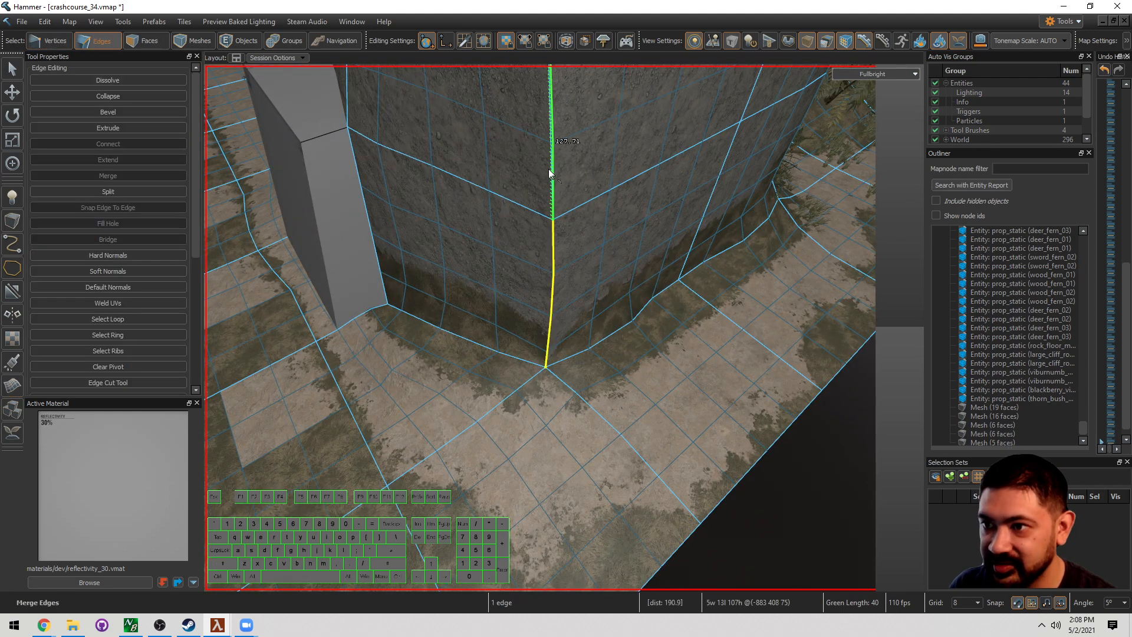
# Merge the remaining split edges up the wall's corner and along the top of its end face
pyautogui.press('s')
pyautogui.moveTo(546, 155); pyautogui.dragTo(564, 328, button='right')
pyautogui.press('m')
pyautogui.press('m')
pyautogui.press('d')
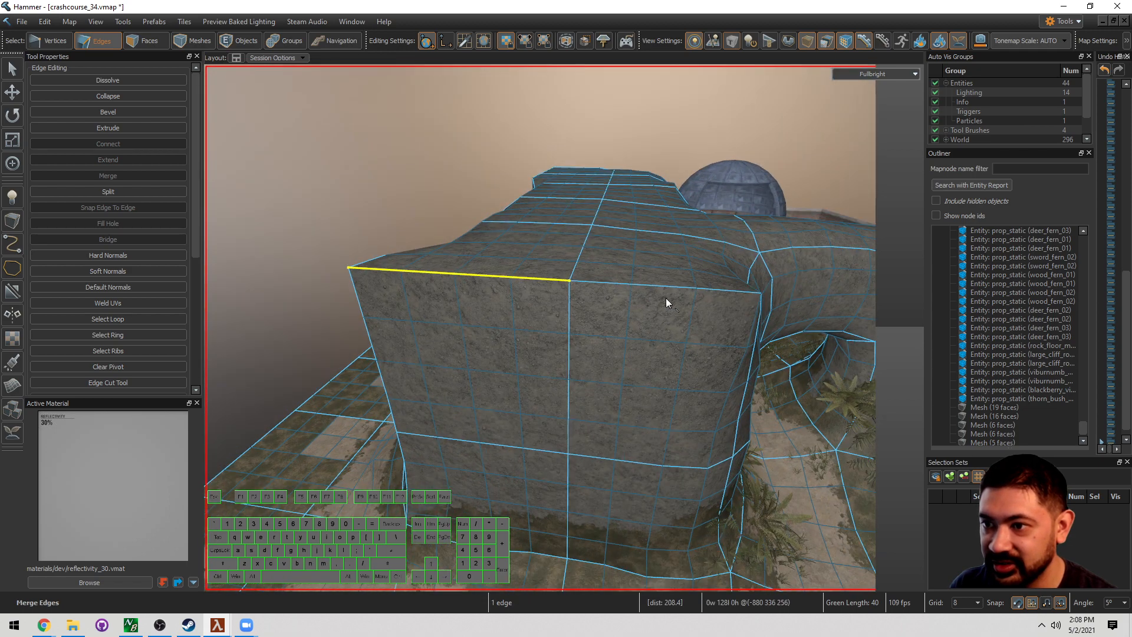
# Smooth the wall's corner on the fern side from its top edge down to the floor
pyautogui.press('d')
pyautogui.moveTo(667, 298); pyautogui.dragTo(559, 330, button='right')
pyautogui.press('3')
pyautogui.hotkey('shift', 'd')
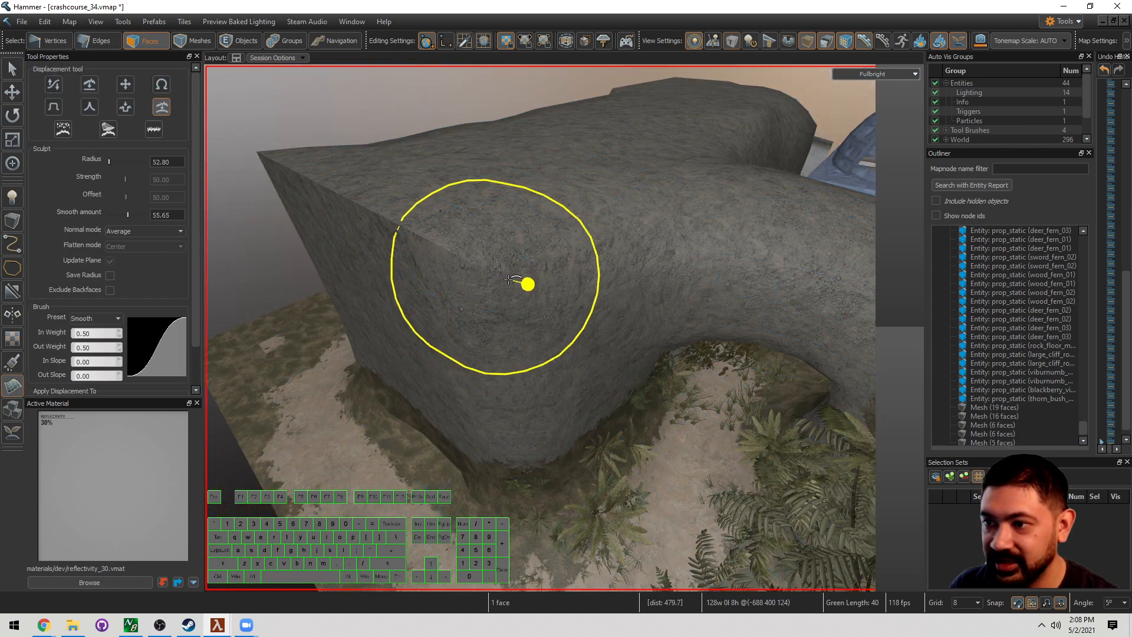
pyautogui.moveTo(508, 277)
pyautogui.mouseDown()
pyautogui.moveTo(469, 250)
pyautogui.moveTo(503, 379)
pyautogui.moveTo(481, 489)
pyautogui.mouseUp()
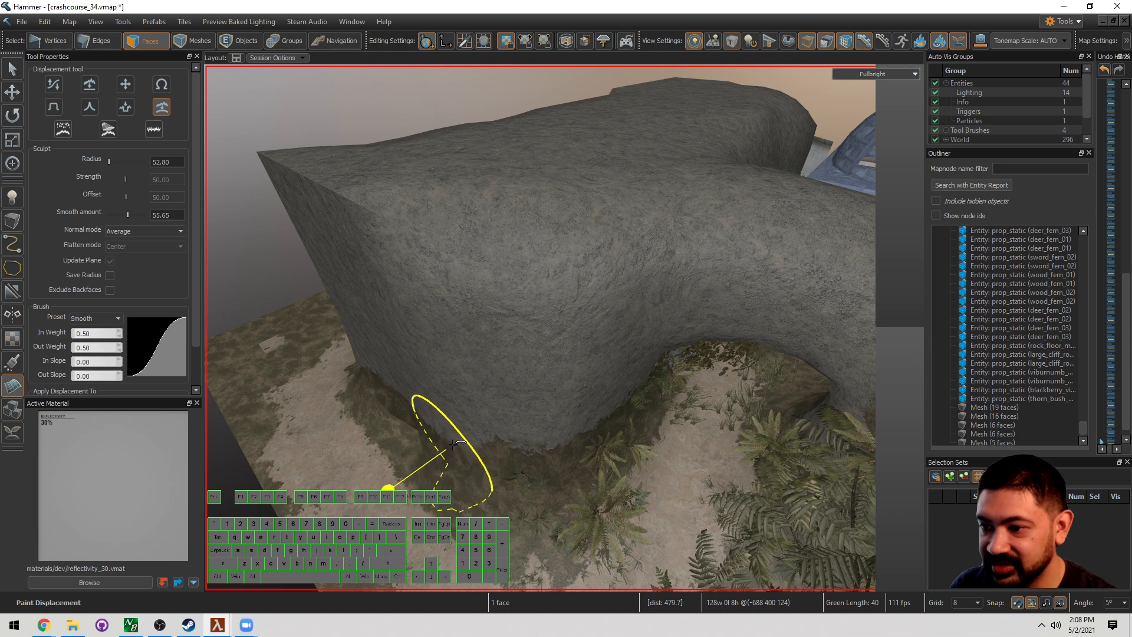
pyautogui.moveTo(453, 444)
pyautogui.mouseDown()
pyautogui.moveTo(392, 427)
pyautogui.moveTo(330, 445)
pyautogui.mouseUp()
# Smooth the merged vertical corner between the wall's end face and the side with the slanted box
pyautogui.press('a')
pyautogui.moveTo(331, 445); pyautogui.dragTo(564, 328, button='right')
pyautogui.moveTo(431, 383); pyautogui.dragTo(564, 328, button='right')
pyautogui.moveTo(468, 412)
pyautogui.mouseDown()
pyautogui.moveTo(540, 296)
pyautogui.moveTo(532, 336)
pyautogui.moveTo(459, 423)
pyautogui.moveTo(494, 334)
pyautogui.moveTo(408, 187)
pyautogui.mouseUp()
pyautogui.moveTo(408, 187); pyautogui.dragTo(457, 206, button='right')
pyautogui.press('a')
pyautogui.moveTo(457, 206)
pyautogui.mouseDown()
pyautogui.moveTo(436, 241)
pyautogui.moveTo(374, 461)
pyautogui.mouseUp()
pyautogui.moveTo(363, 353)
pyautogui.mouseDown()
pyautogui.moveTo(316, 230)
pyautogui.moveTo(573, 324)
pyautogui.moveTo(584, 347)
pyautogui.mouseUp()
# Smooth the floor transition at the base of the wall's rounded corner beside the slanted box
pyautogui.press('w')
pyautogui.press('a')
pyautogui.moveTo(584, 347); pyautogui.dragTo(564, 328, button='right')
pyautogui.press('d')
pyautogui.press('w')
pyautogui.press('s')
pyautogui.moveTo(666, 416); pyautogui.dragTo(563, 328, button='right')
pyautogui.moveTo(426, 399); pyautogui.dragTo(563, 328, button='right')
pyautogui.press('d')
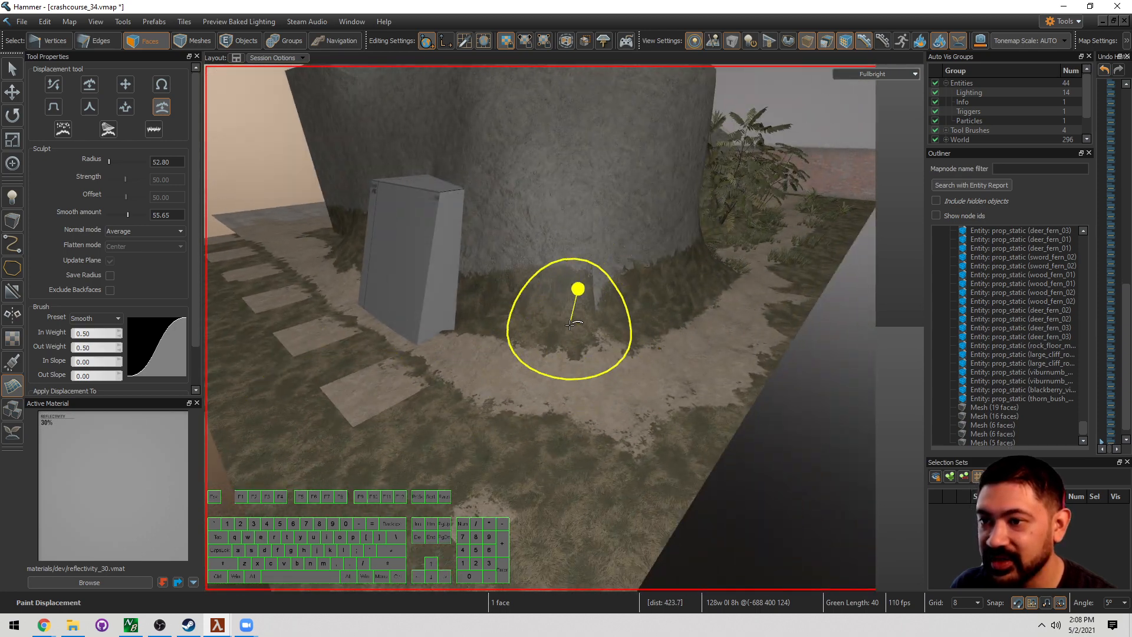
# Smooth the sharp corner and top edge at the opposite end of the wall, near the domed building
pyautogui.press('a')
pyautogui.moveTo(651, 337); pyautogui.dragTo(564, 328, button='right')
pyautogui.press('w')
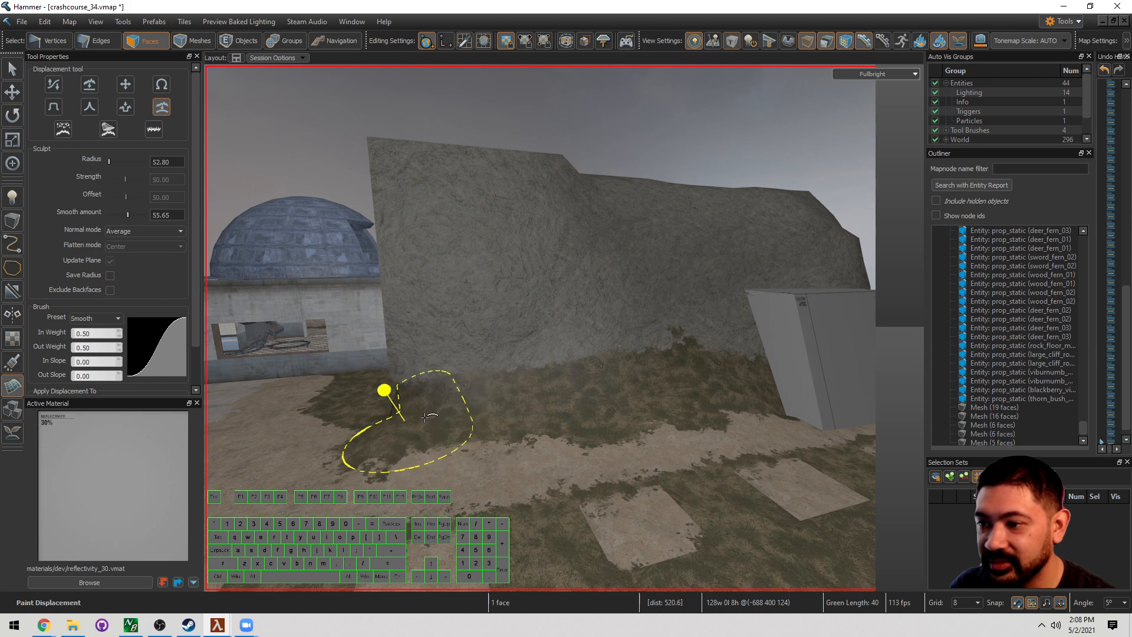
pyautogui.press('s')
pyautogui.moveTo(424, 417); pyautogui.dragTo(564, 328, button='right')
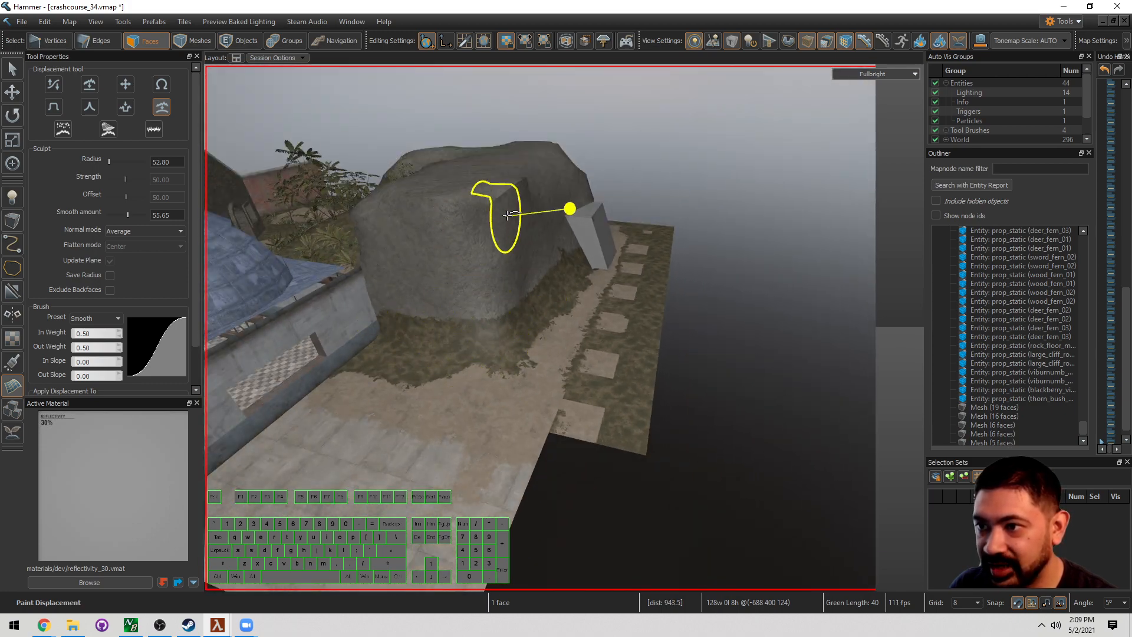
pyautogui.press('w')
pyautogui.press('a')
pyautogui.moveTo(537, 282); pyautogui.dragTo(564, 328, button='right')
pyautogui.press('s')
pyautogui.press('d')
pyautogui.moveTo(656, 305); pyautogui.dragTo(564, 328, button='right')
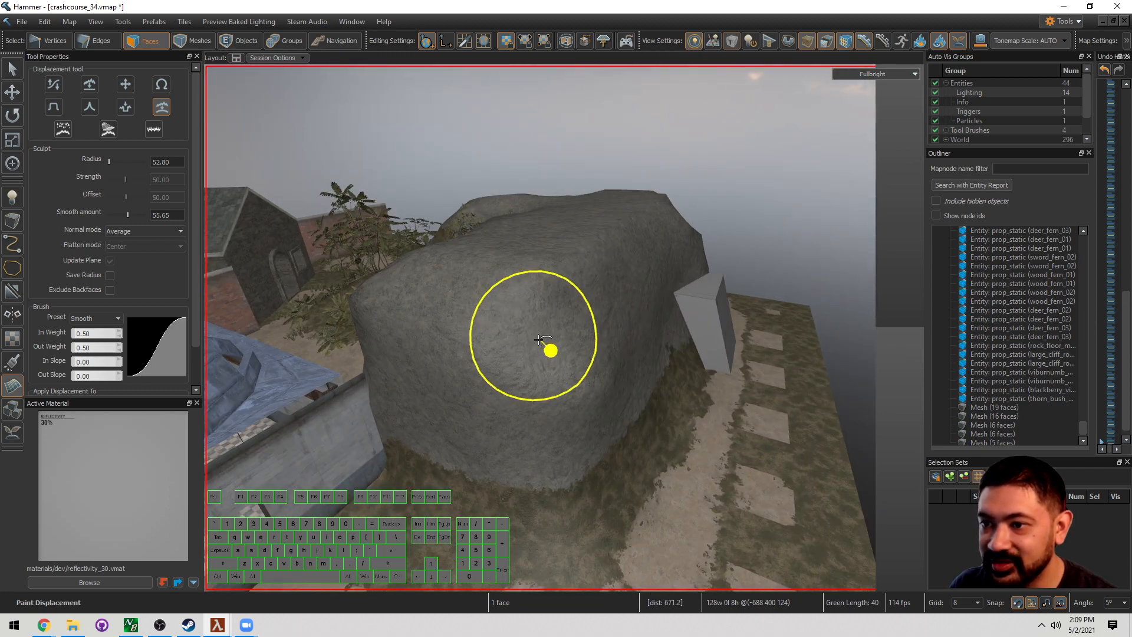